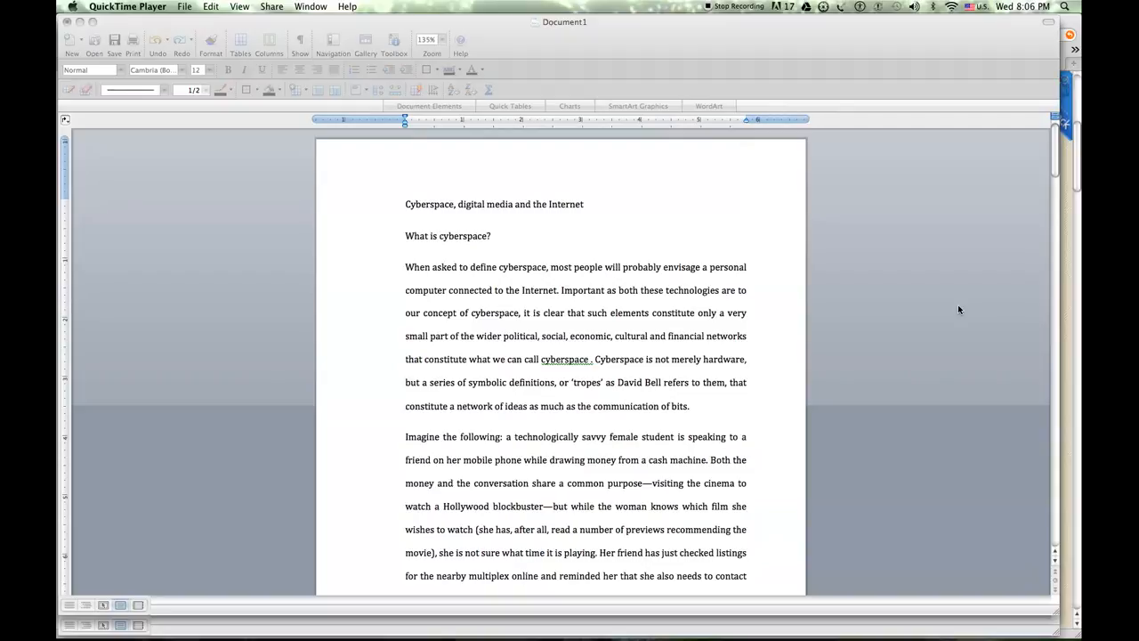
Undo the recent line spacing, alignment and margin changes to the essay, and fit the whole page in view
left_click(726, 290)
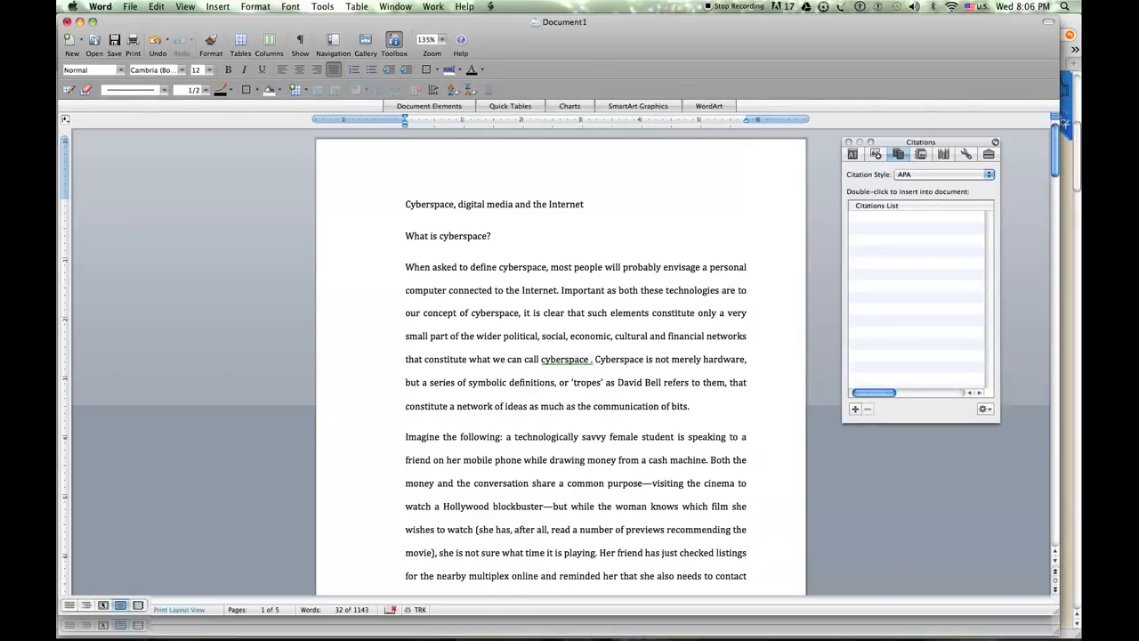
key("super+a")
key("super+z")
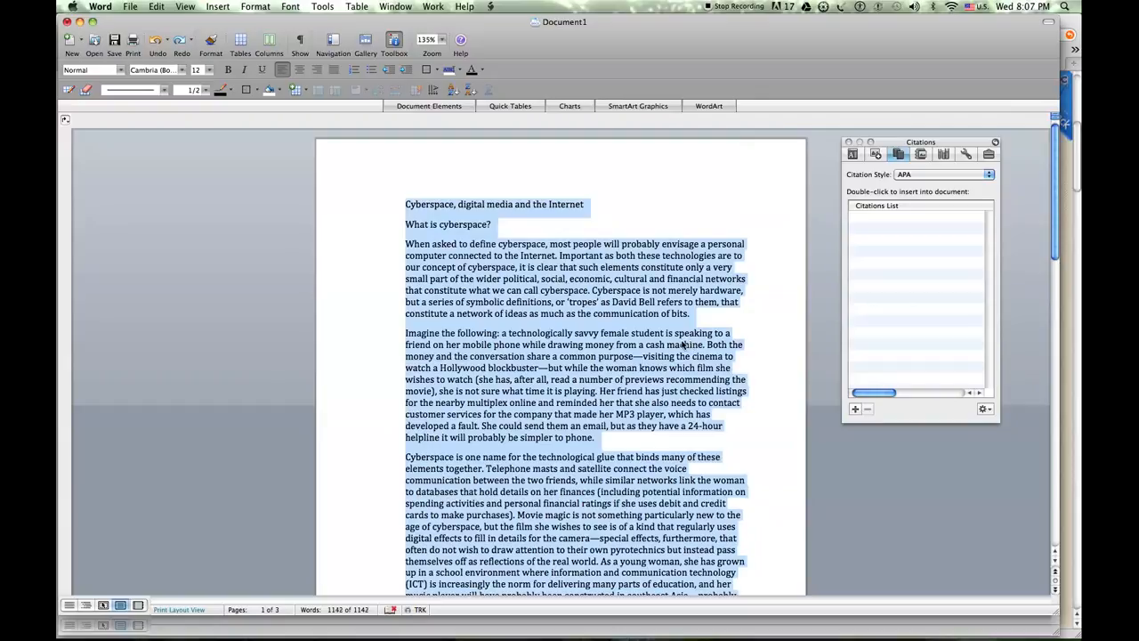
key("super+z")
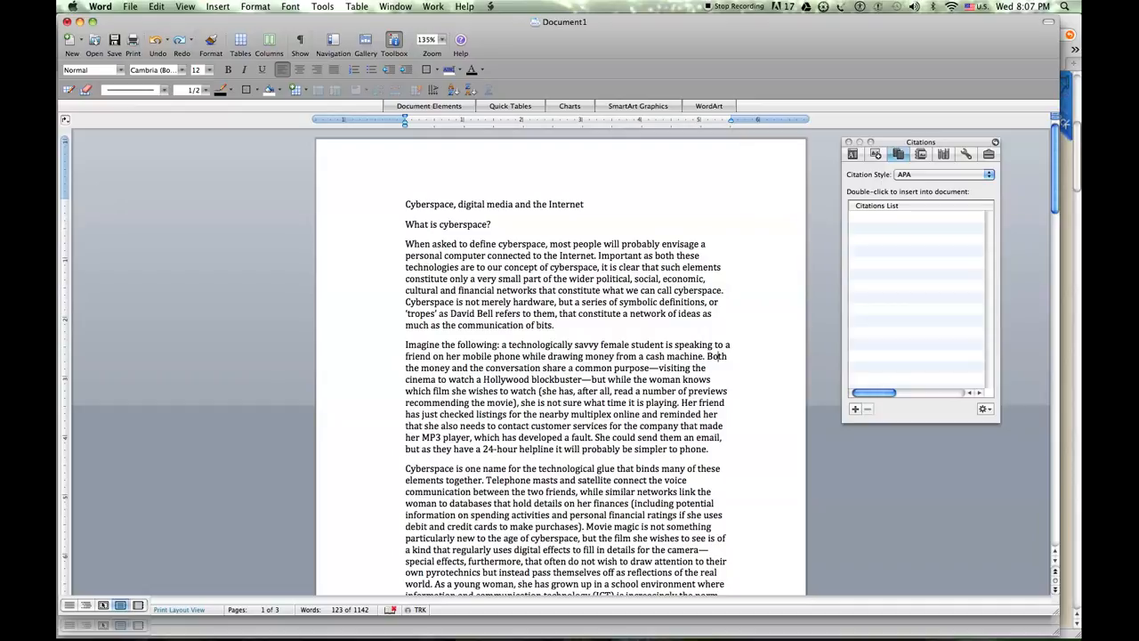
left_click(442, 40)
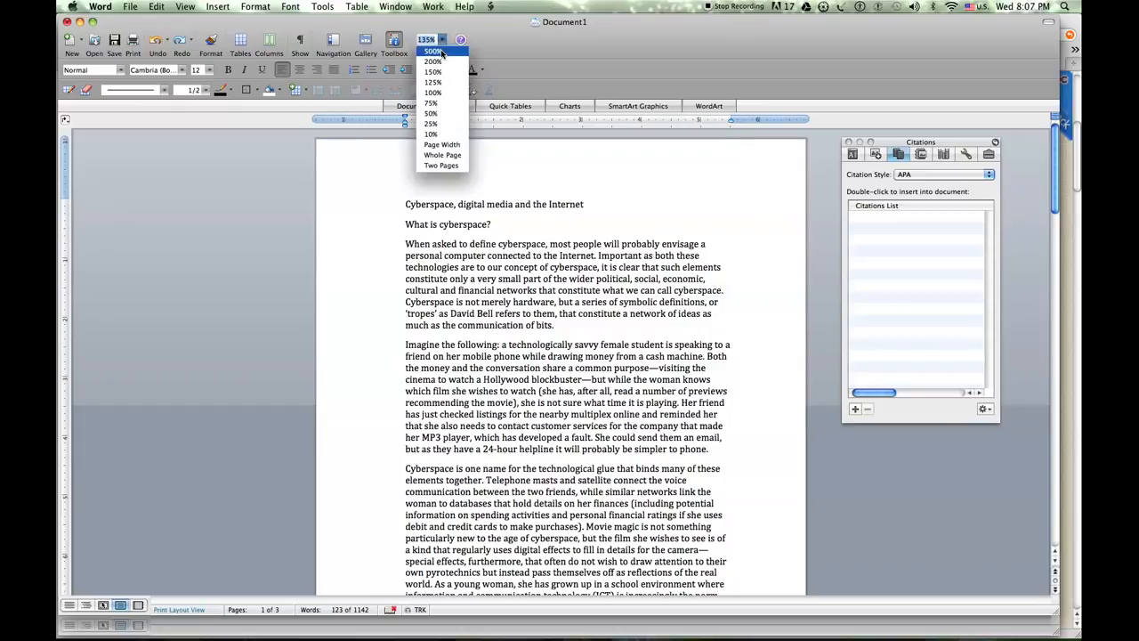
left_click(447, 155)
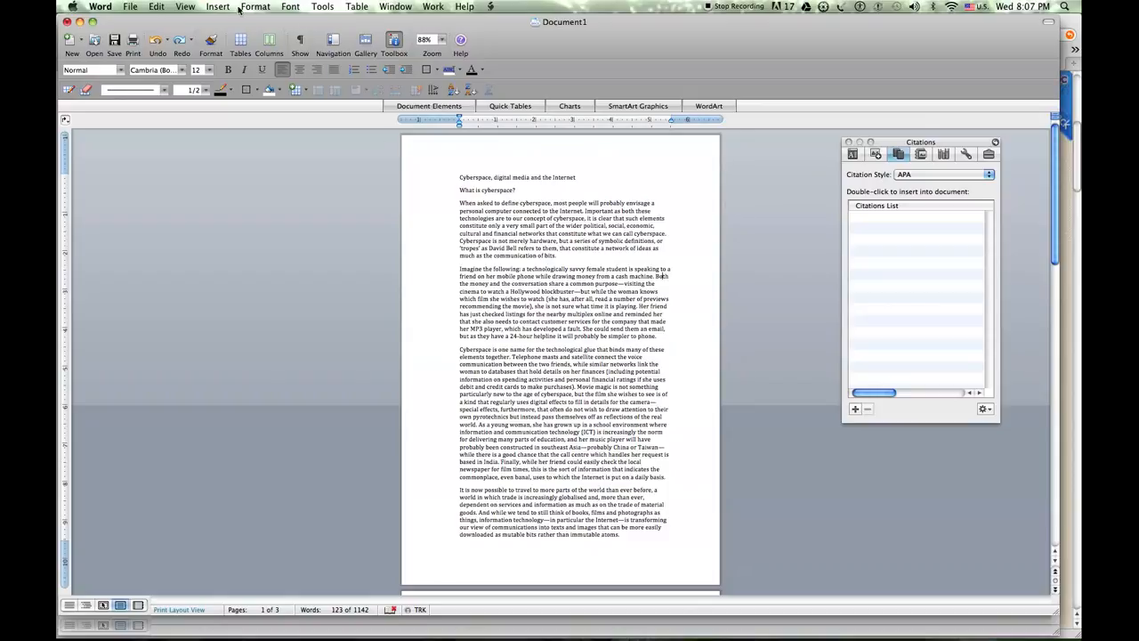
Set the document's paper size to US Letter in the page setup
left_click(130, 7)
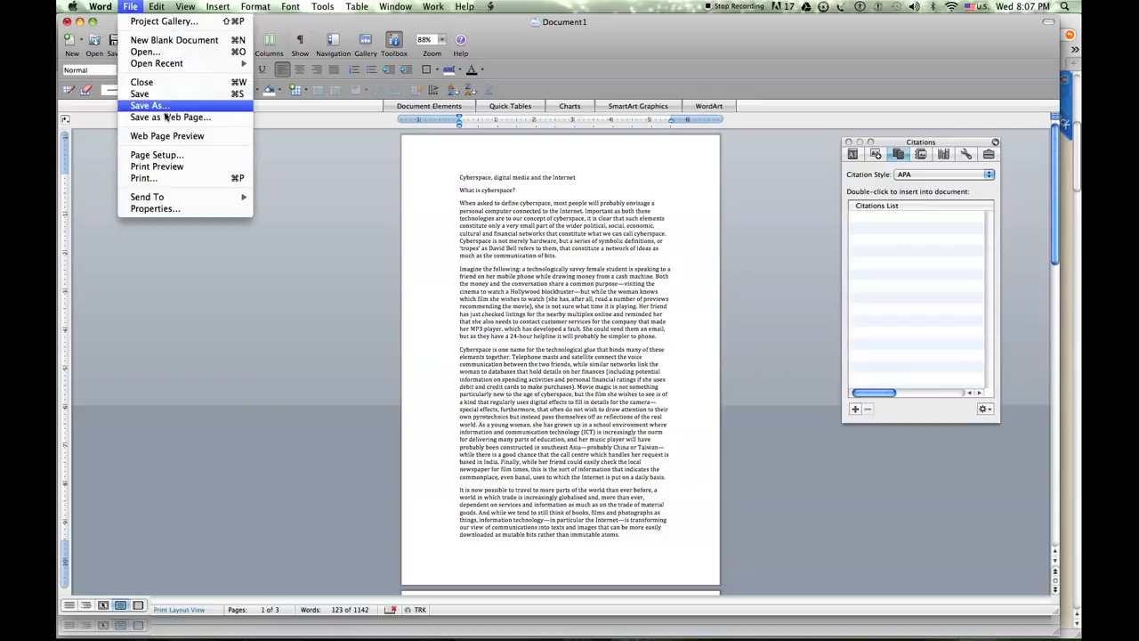
left_click(171, 155)
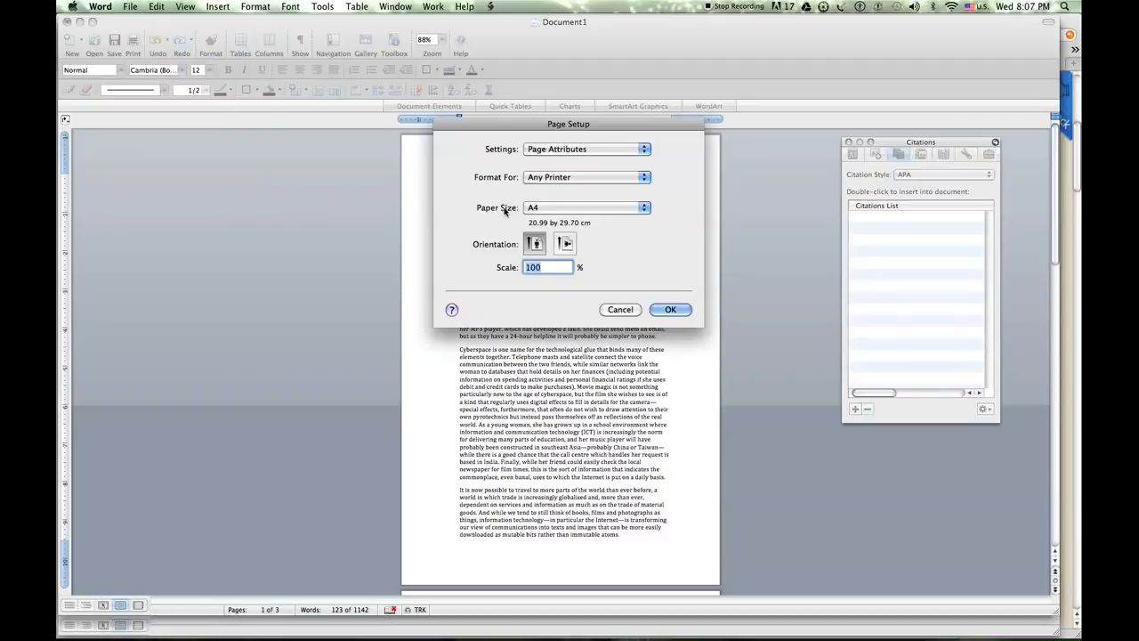
left_click(593, 207)
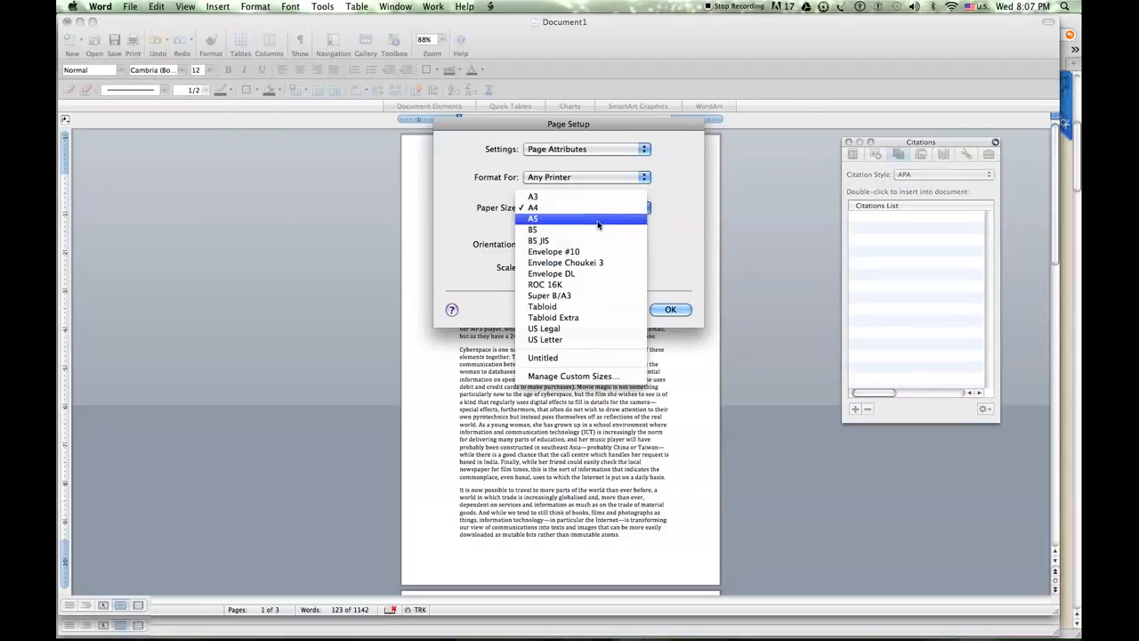
left_click(604, 340)
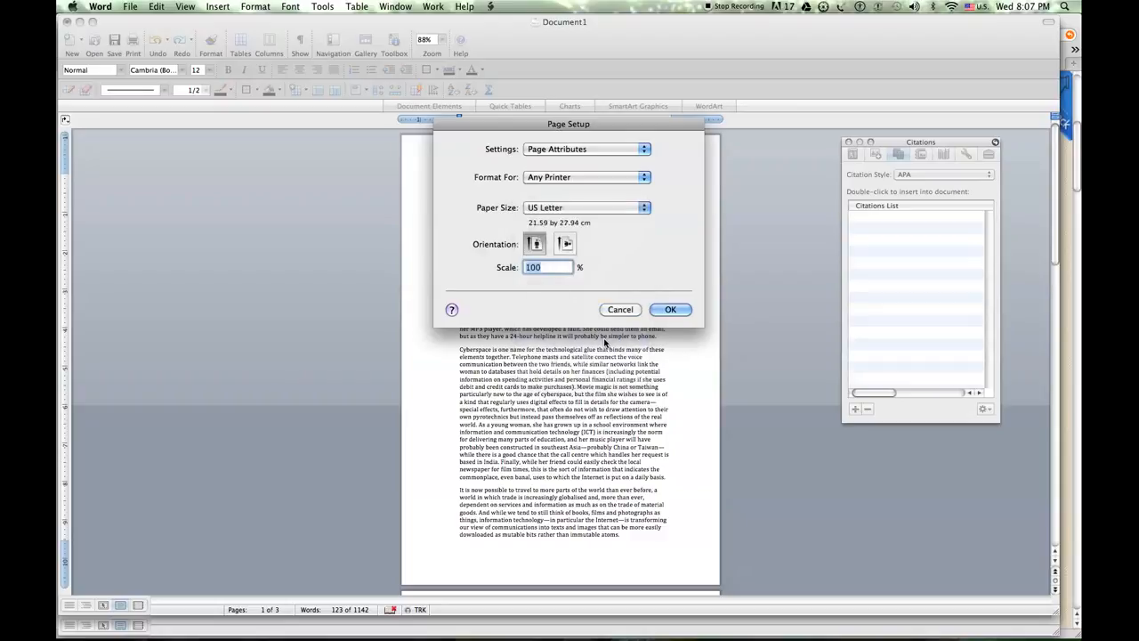
left_click(669, 309)
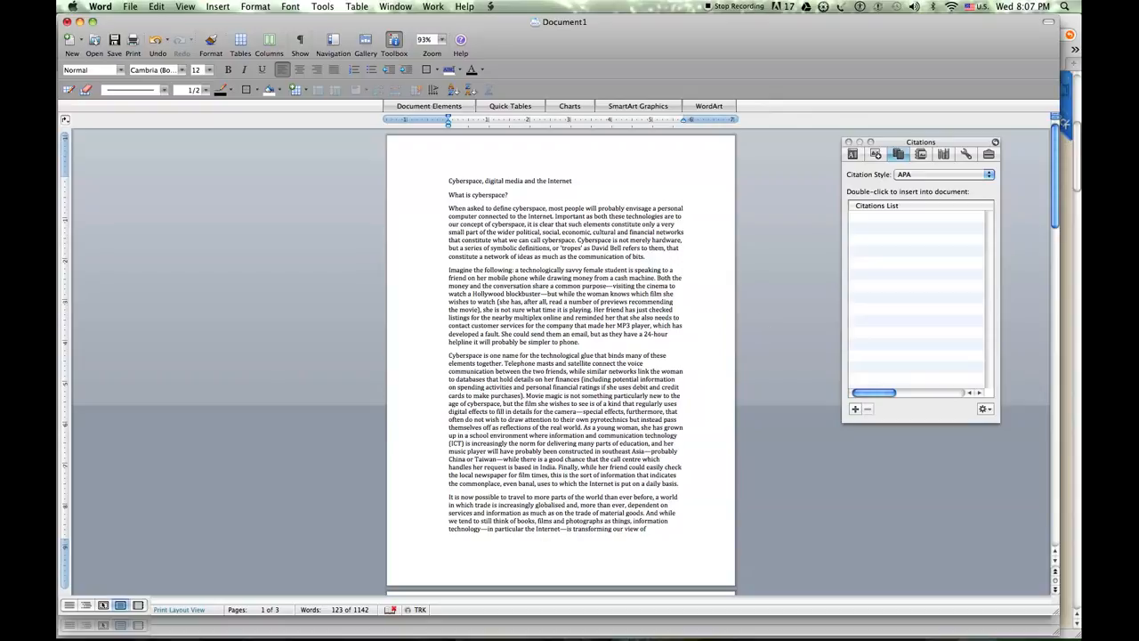
Change the document's paper size to A4 in the page setup
left_click(130, 7)
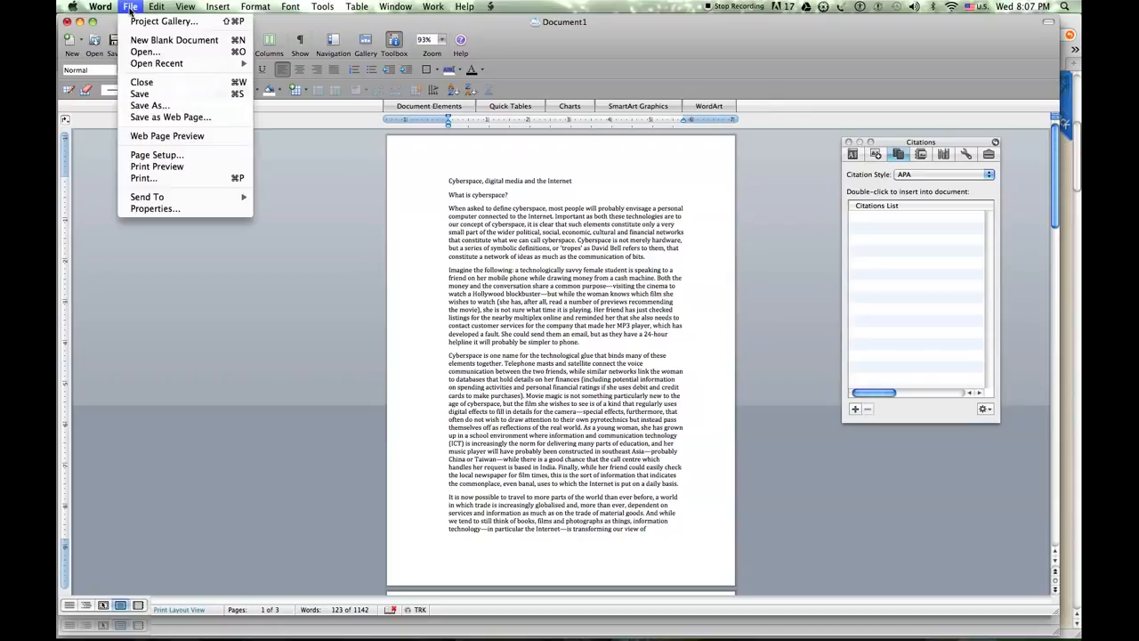
left_click(156, 154)
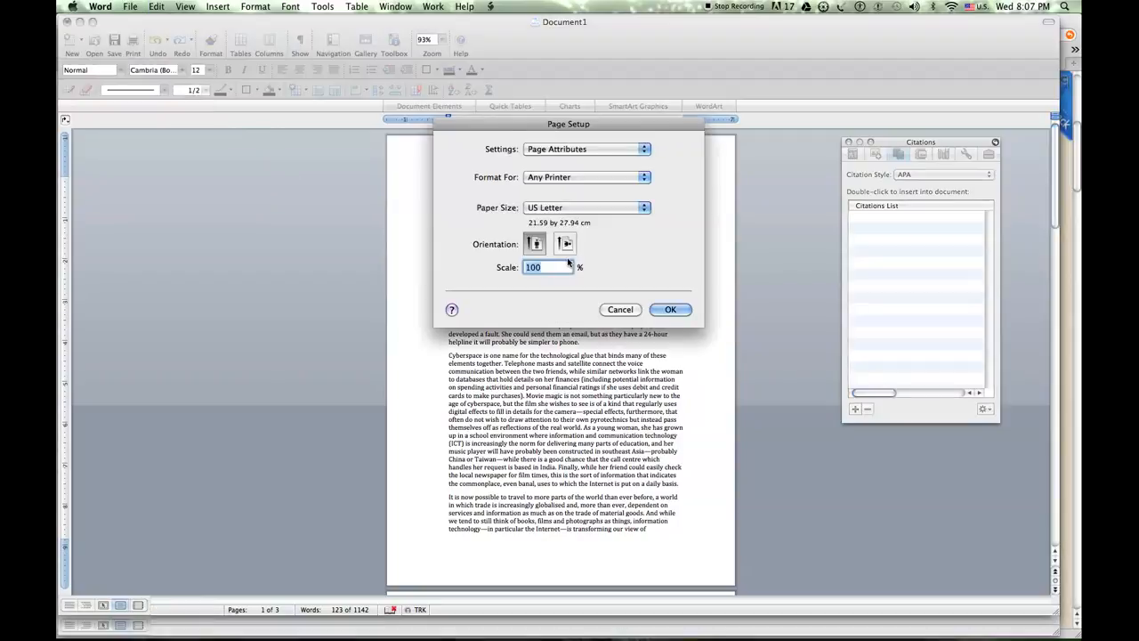
left_click(623, 212)
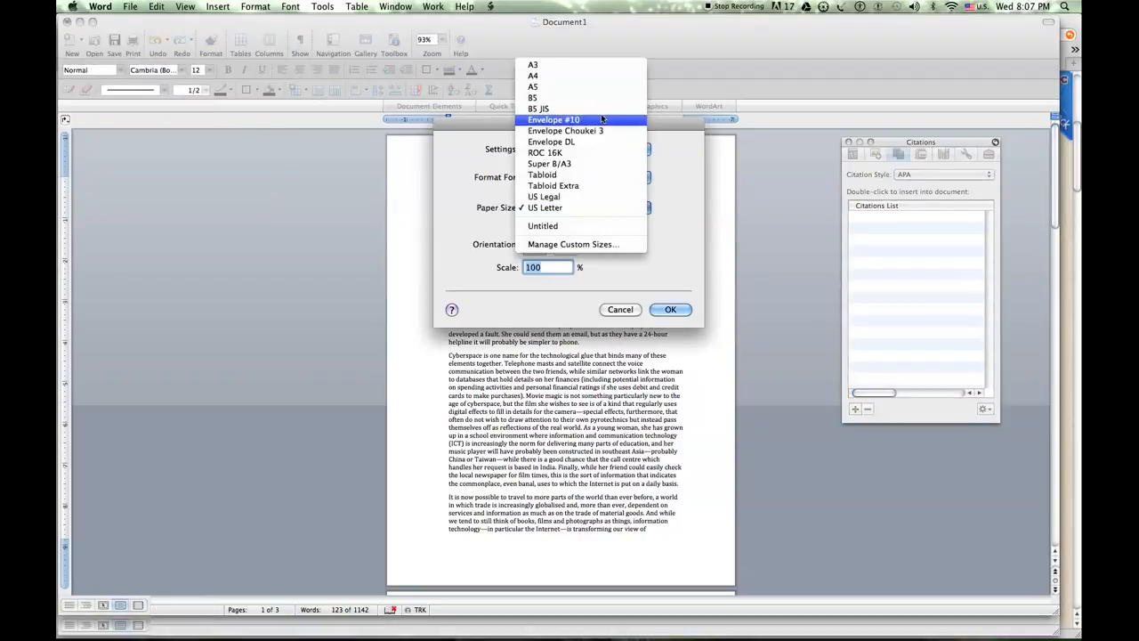
left_click(608, 76)
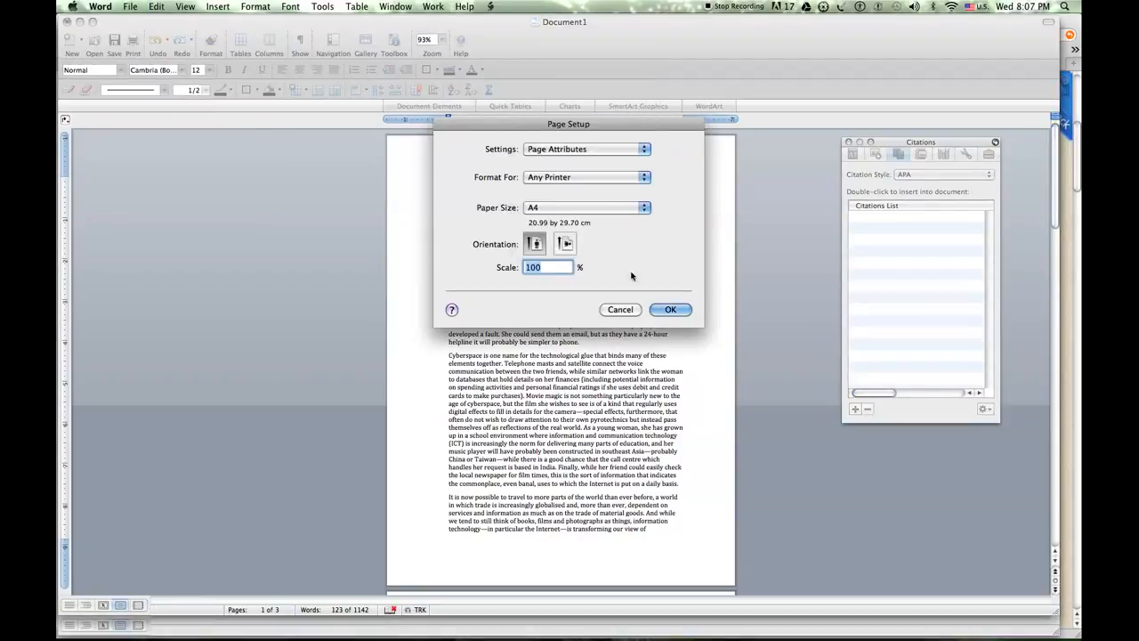
left_click(665, 308)
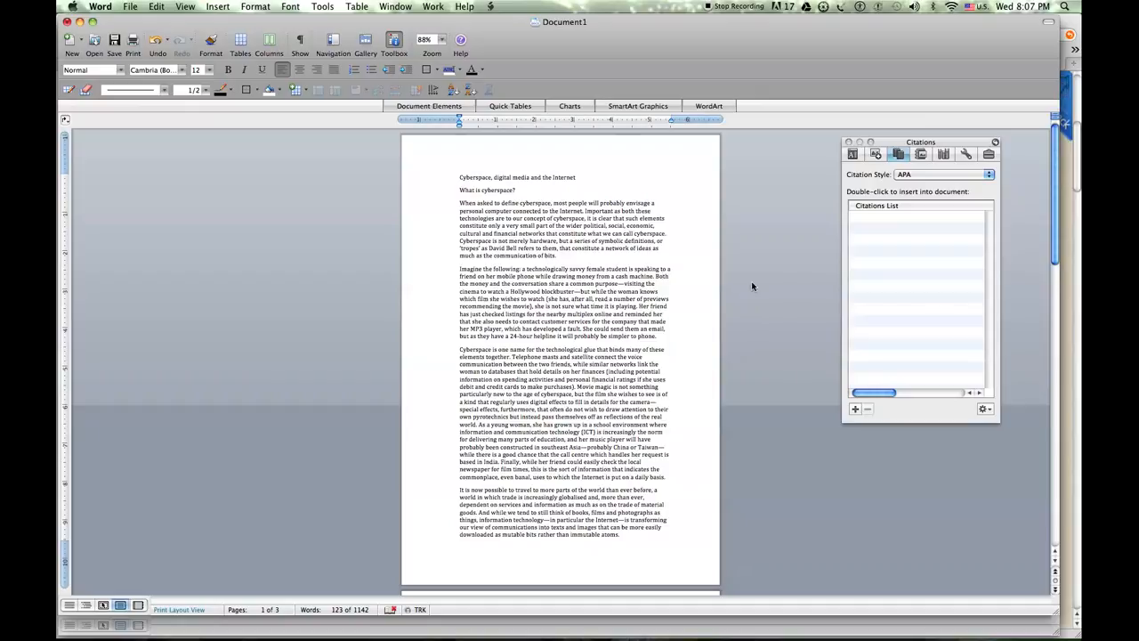
Set the document margins to 1.5 in on the left and 1 in on the right
left_click(853, 154)
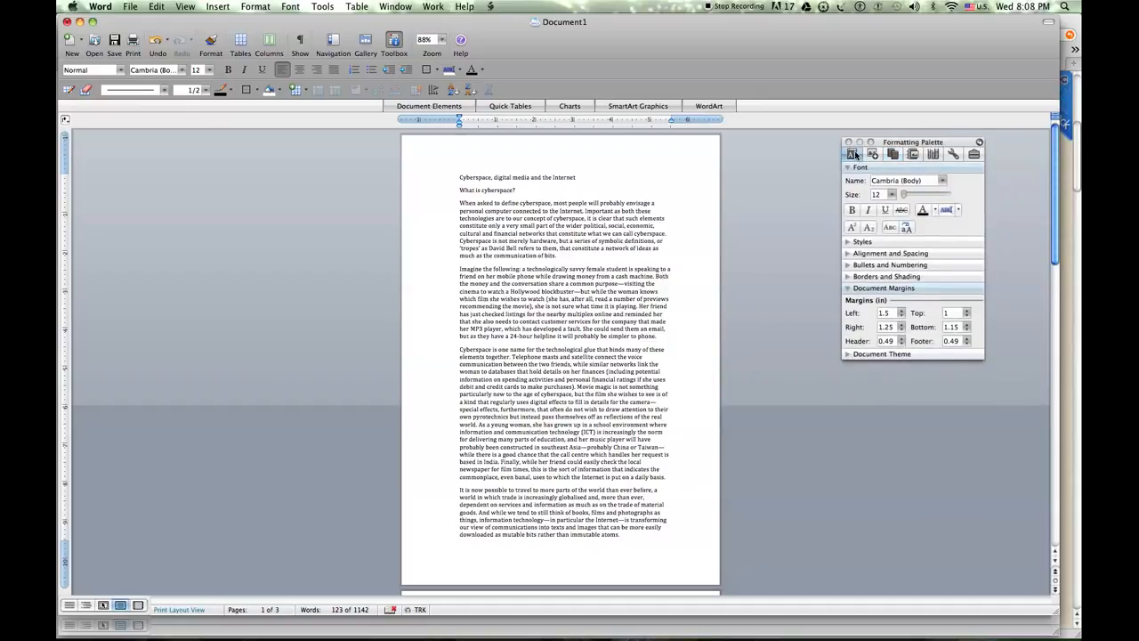
left_click(861, 290)
left_click(861, 290)
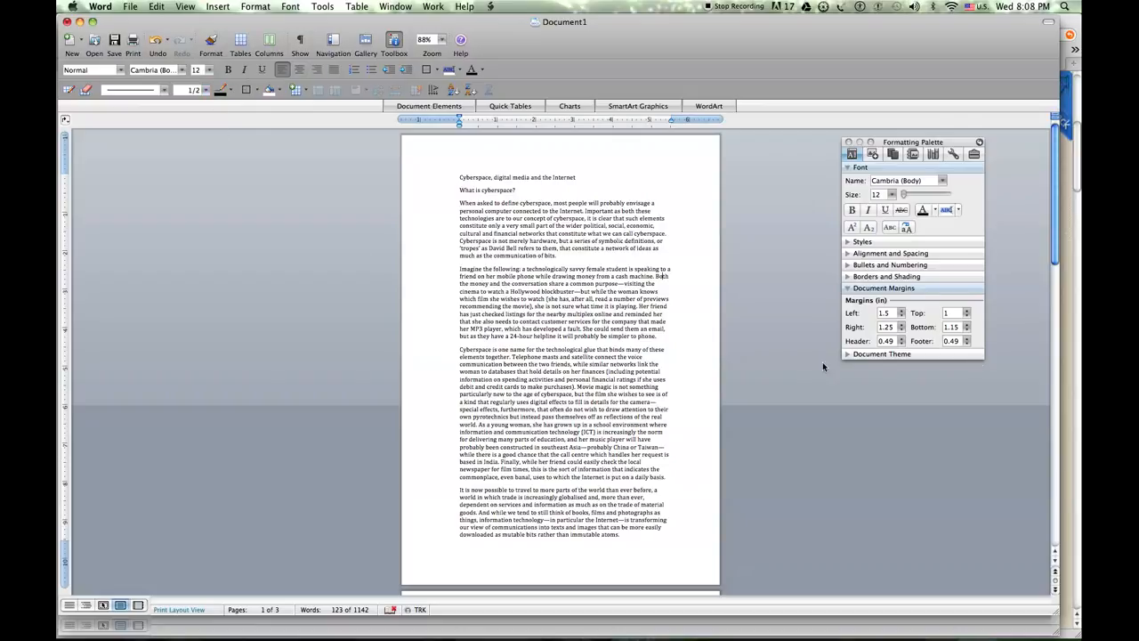
left_click(891, 313)
type("1")
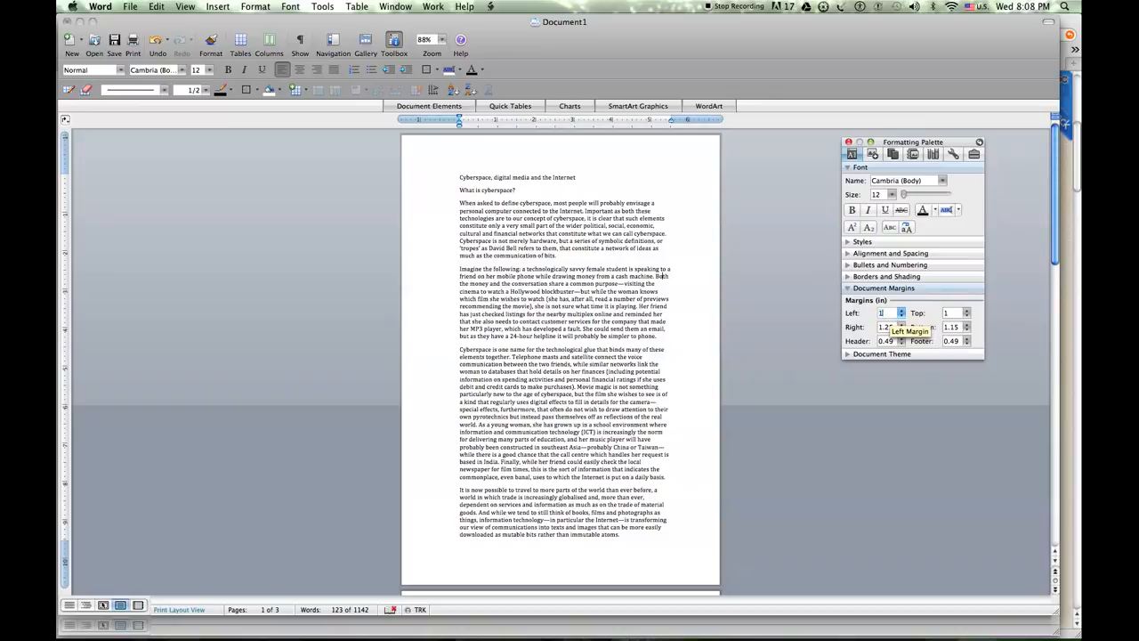
key("Tab")
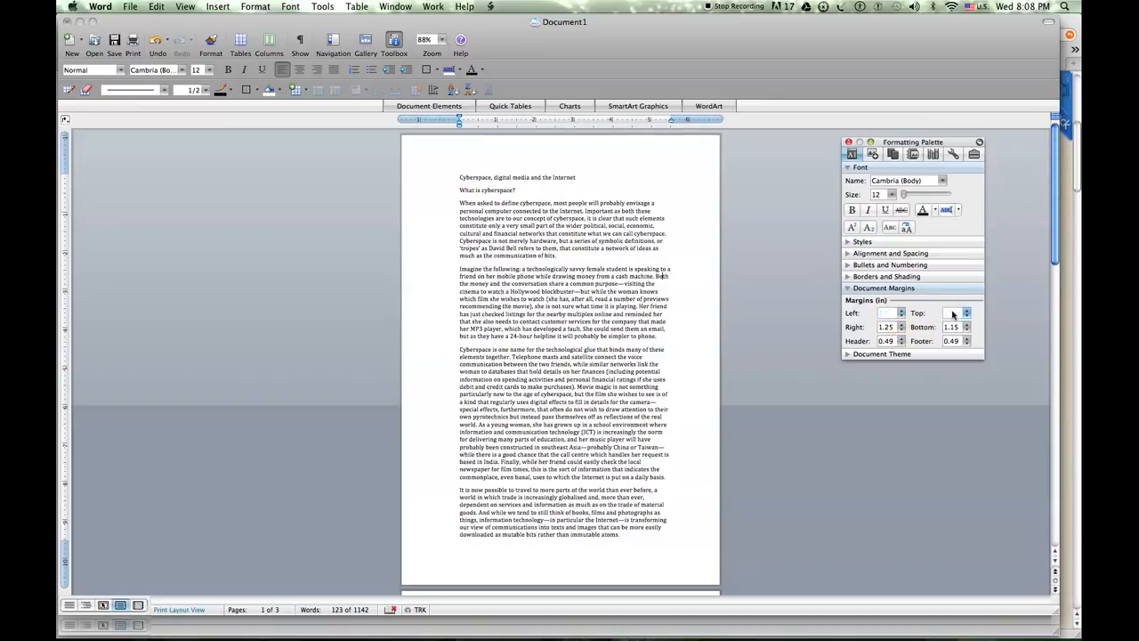
left_click(897, 329)
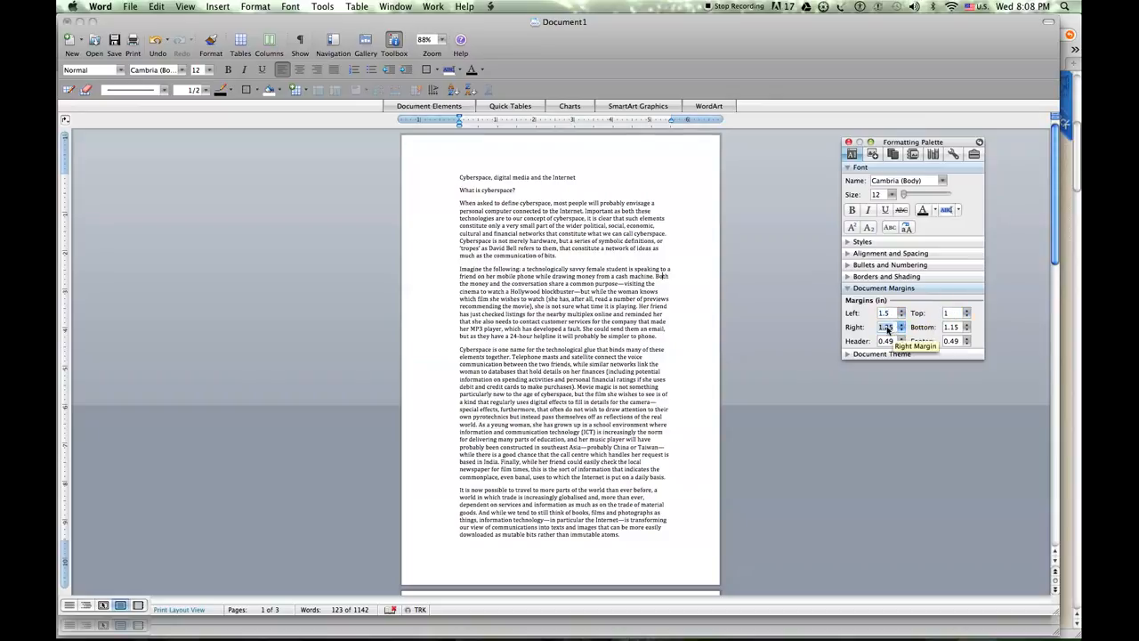
type("1")
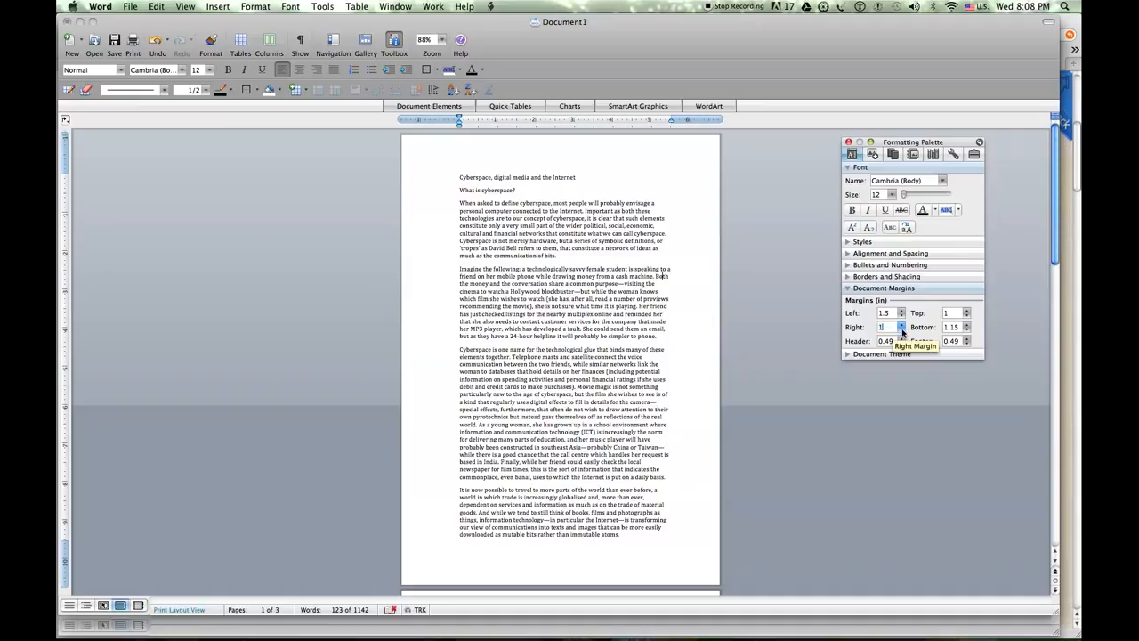
left_click(959, 331)
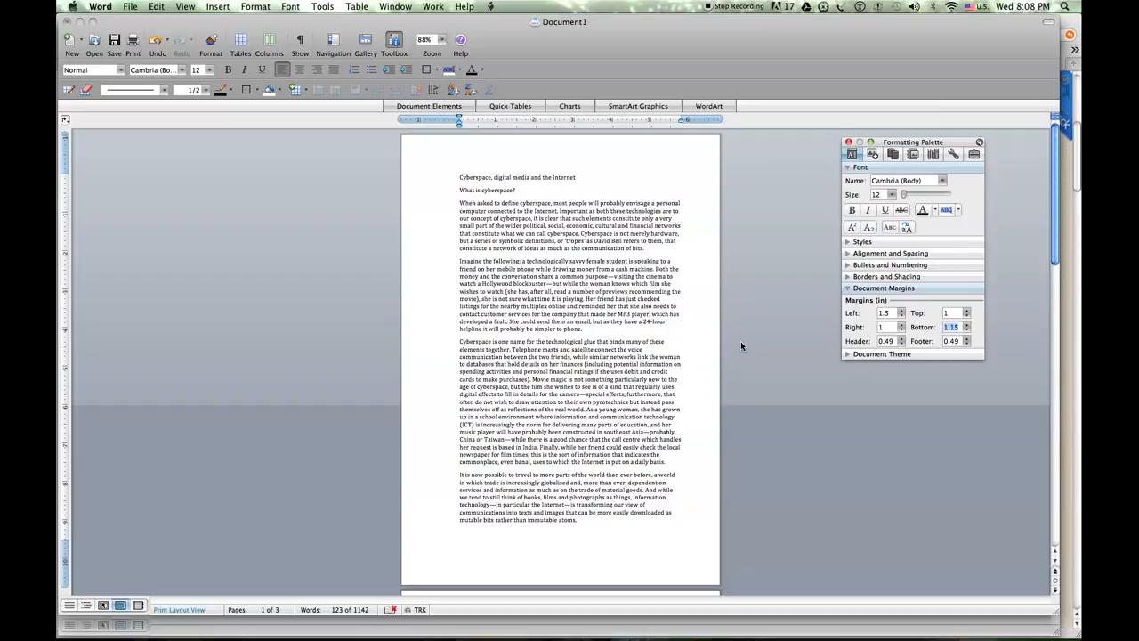
key("Return")
Apply double line spacing to the entire essay text through the paragraph settings
key("super+a")
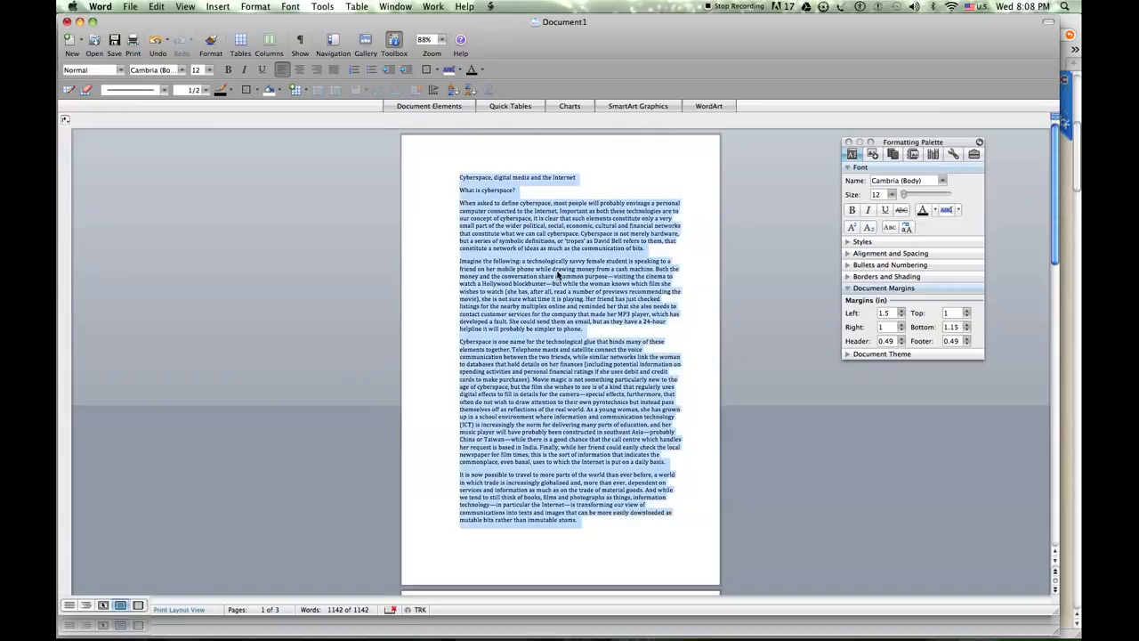
right_click(558, 276)
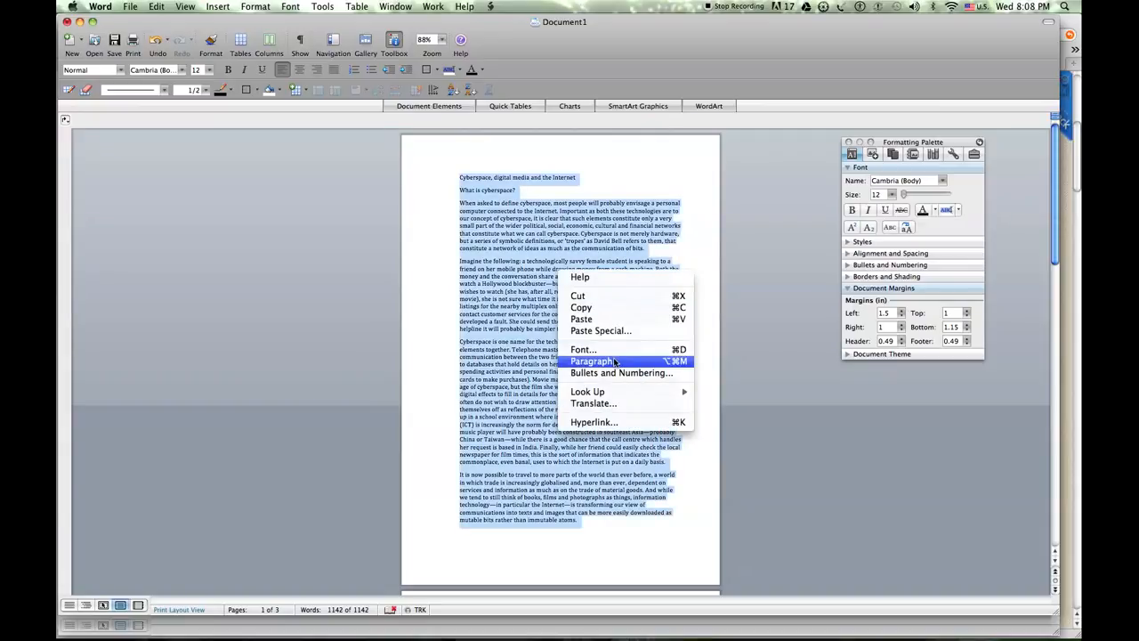
left_click(613, 362)
left_click(503, 333)
left_click(498, 256)
left_click(500, 274)
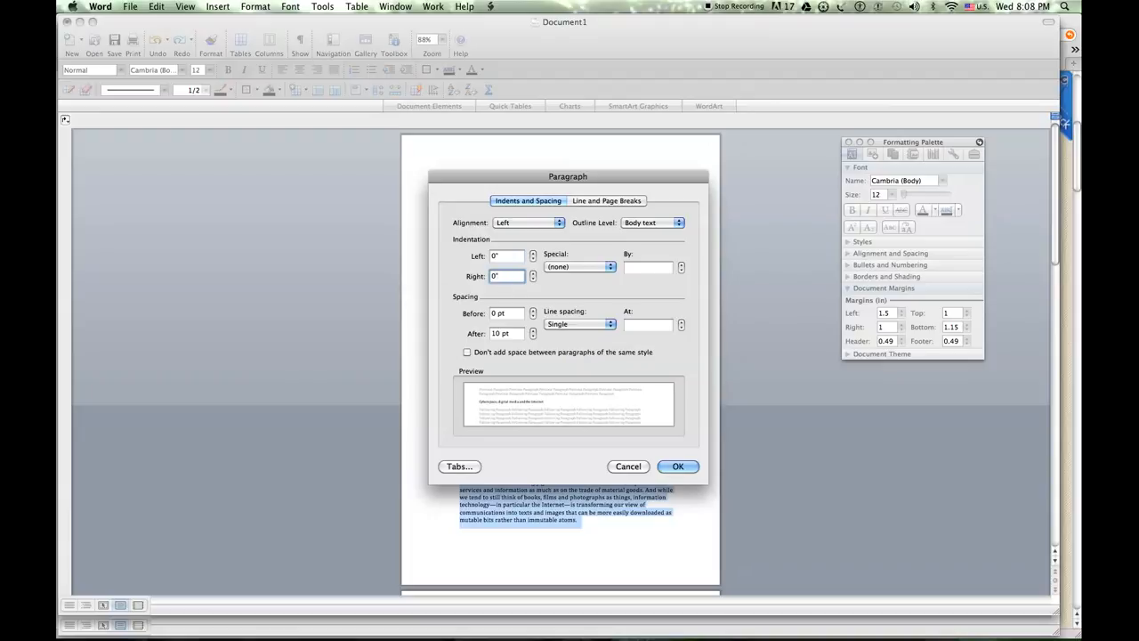
left_click(503, 314)
key("Tab")
left_click(611, 325)
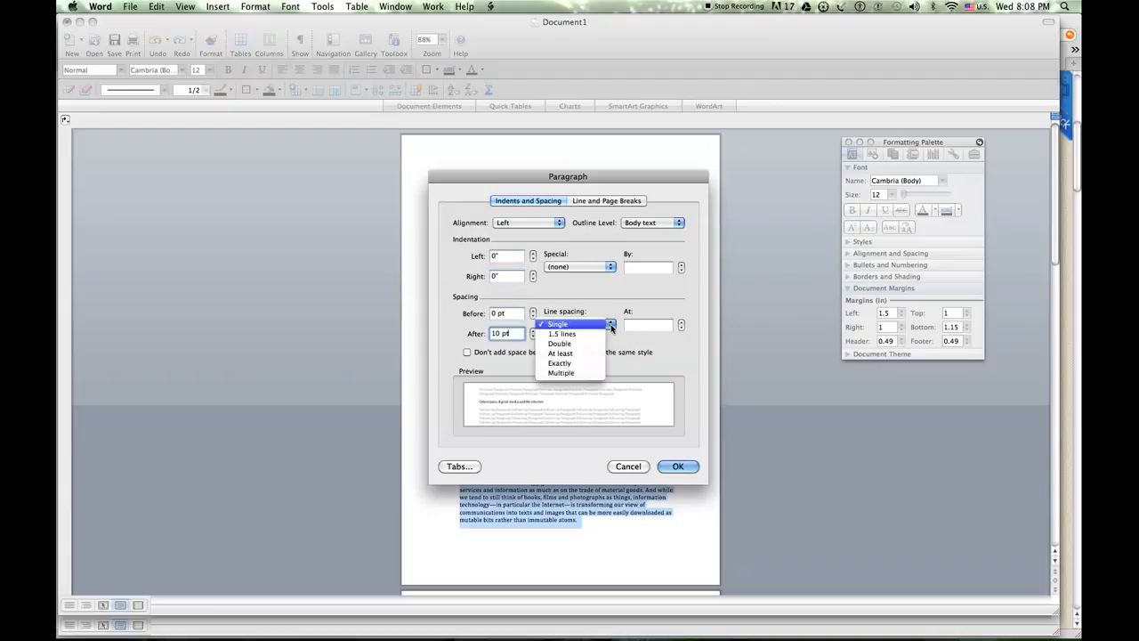
left_click(602, 350)
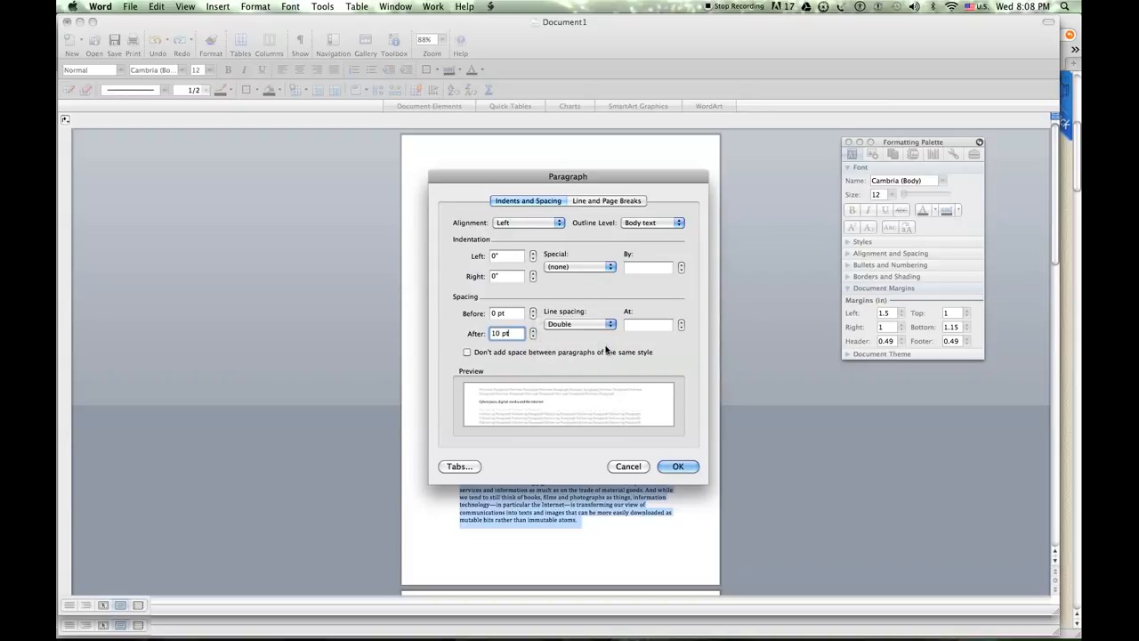
left_click(678, 466)
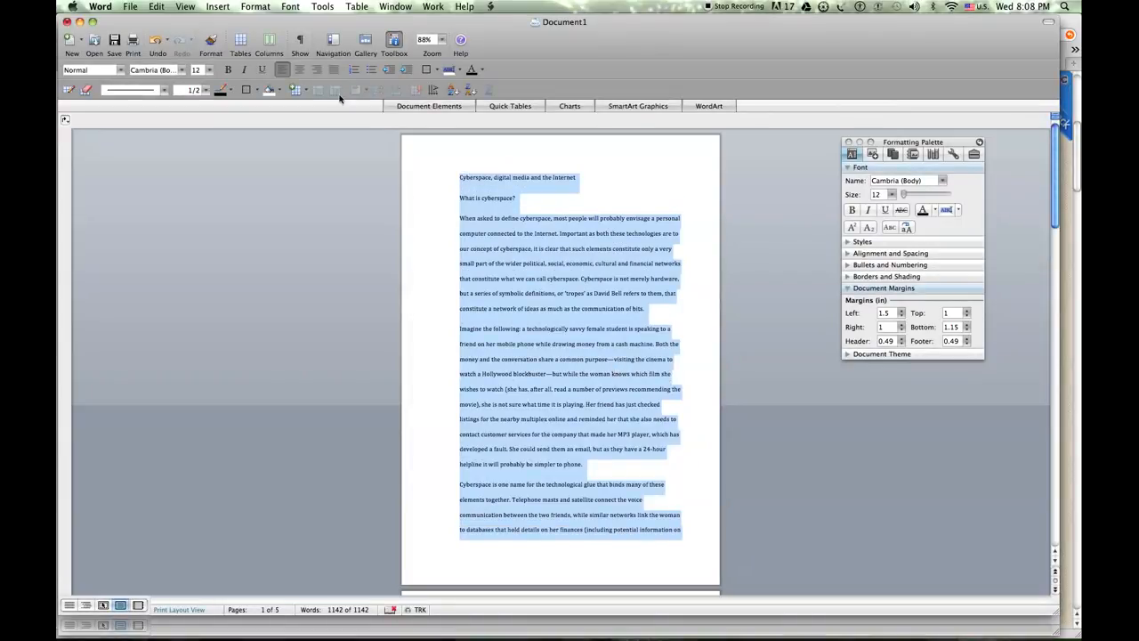
Justify the entire essay text and confirm Justified alignment in the paragraph settings
left_click(332, 69)
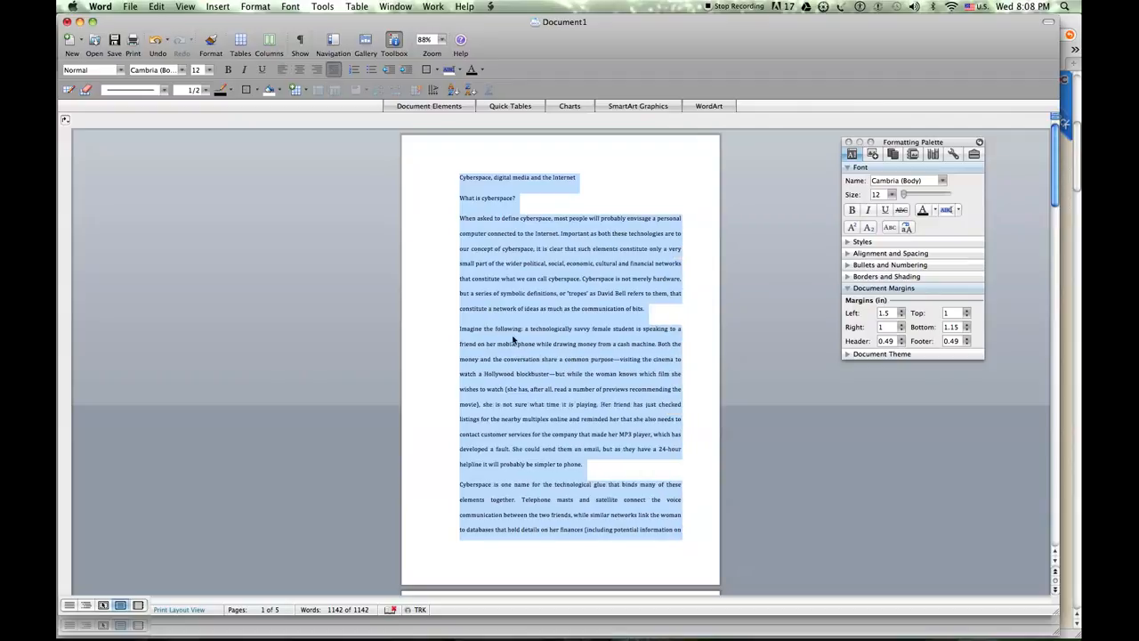
right_click(582, 302)
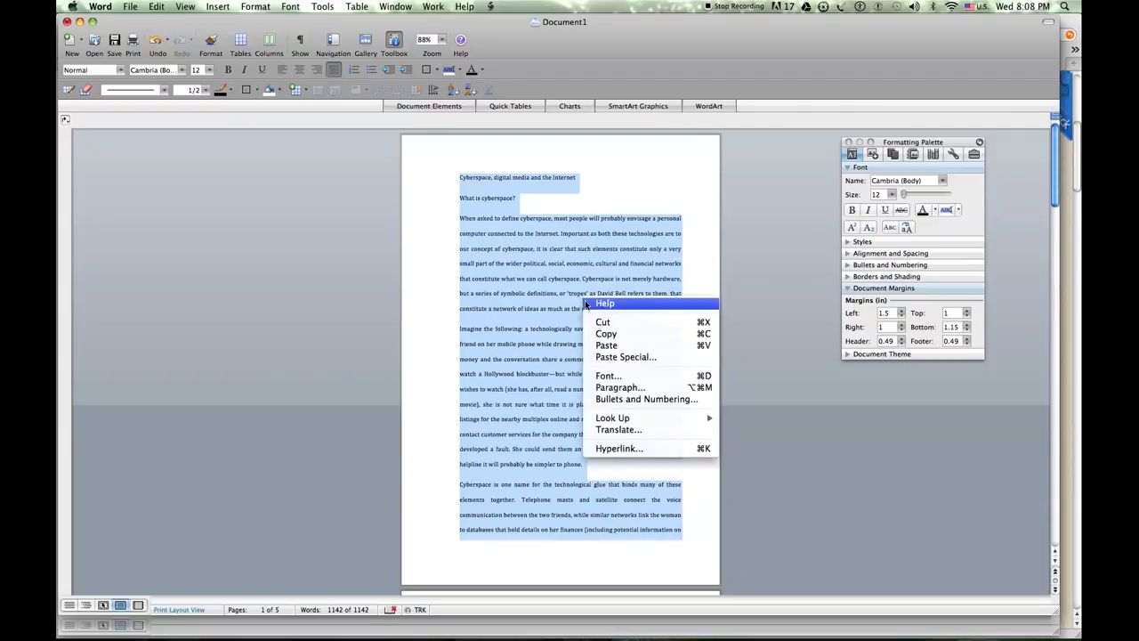
left_click(622, 390)
left_click(521, 223)
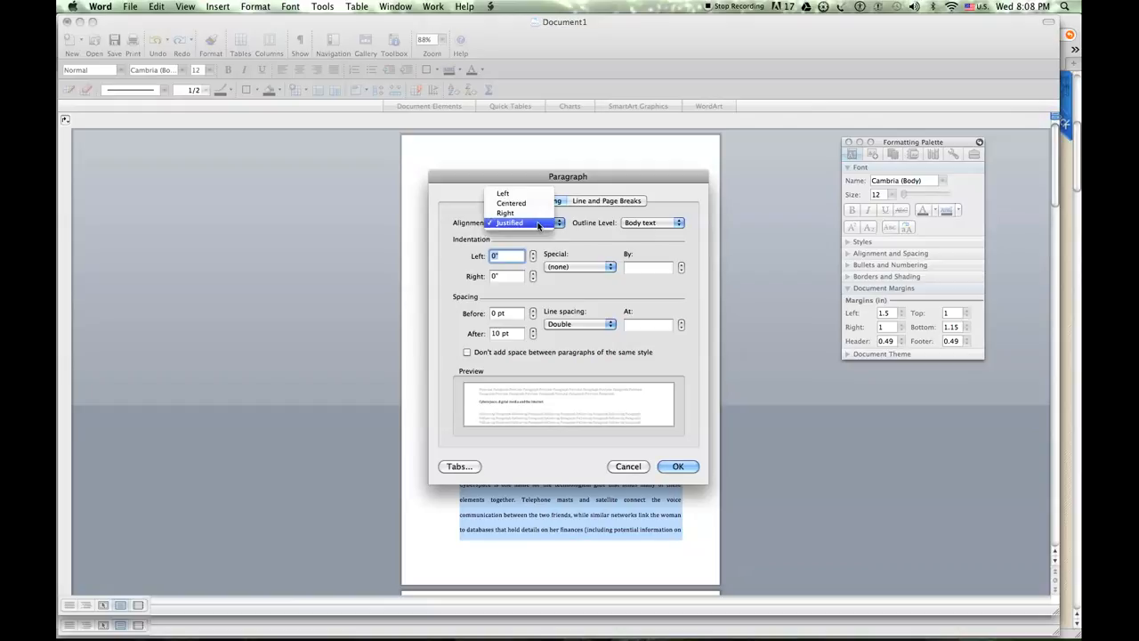
left_click(516, 223)
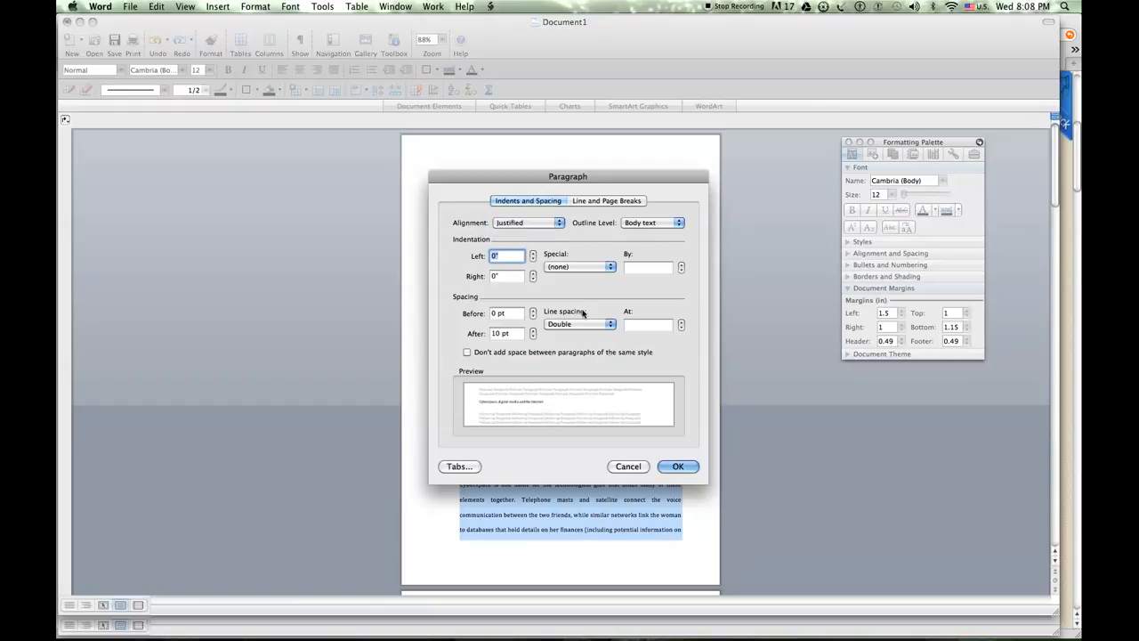
left_click(676, 466)
left_click(628, 308)
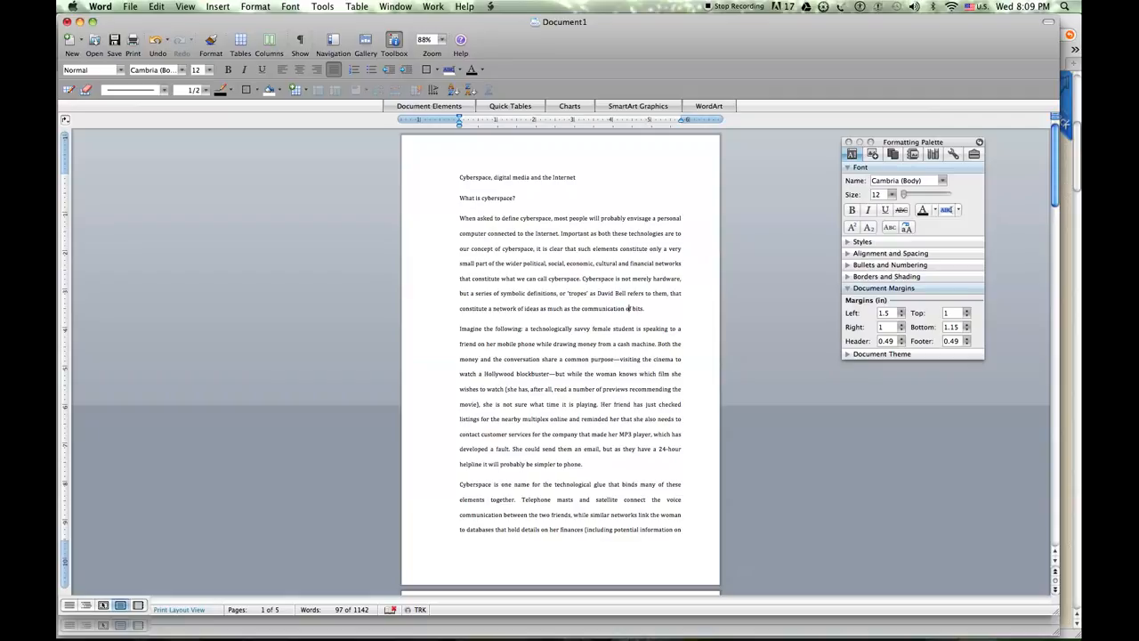
Make the heading "What is cyberspace?" bold
left_click_drag(459, 197, 520, 197)
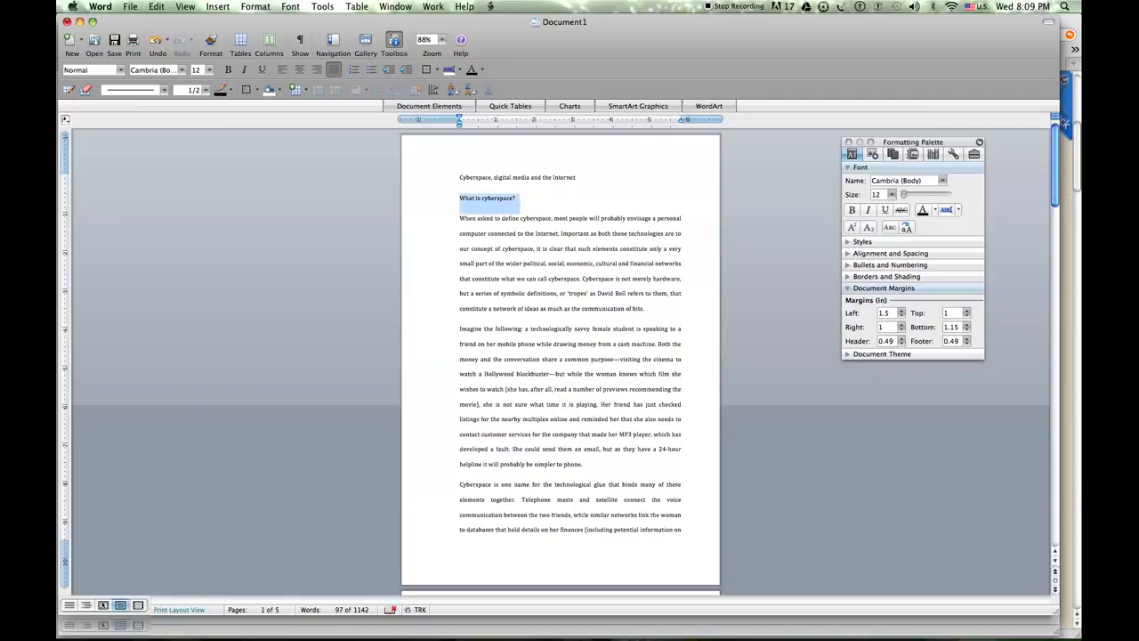
left_click(227, 70)
left_click(542, 233)
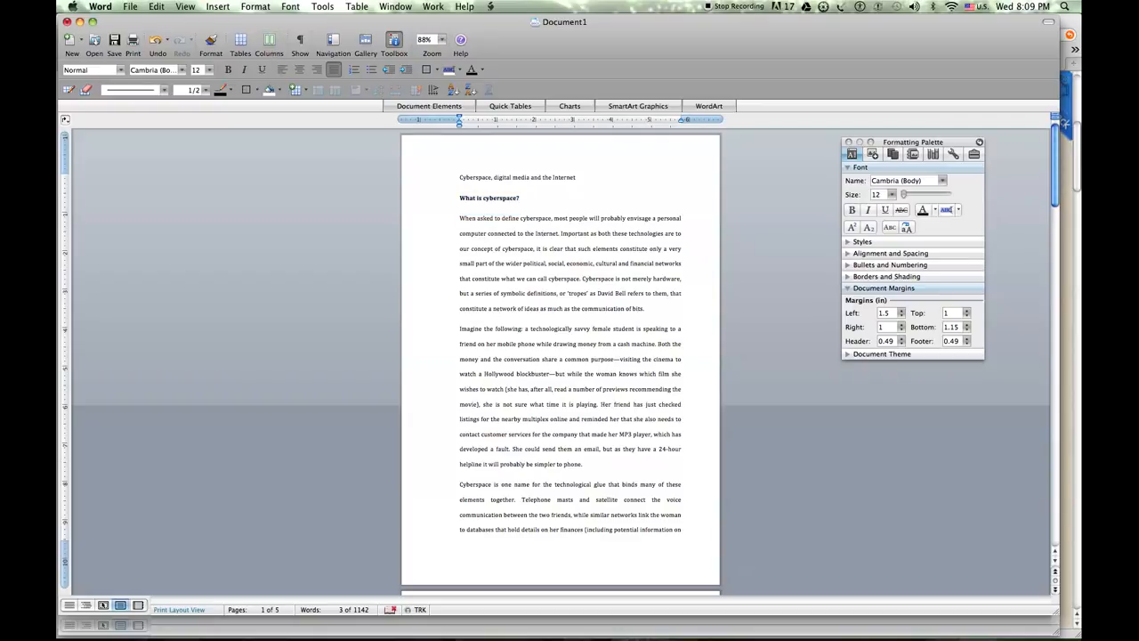
Change the font of the entire essay to Times New Roman
key("super+a")
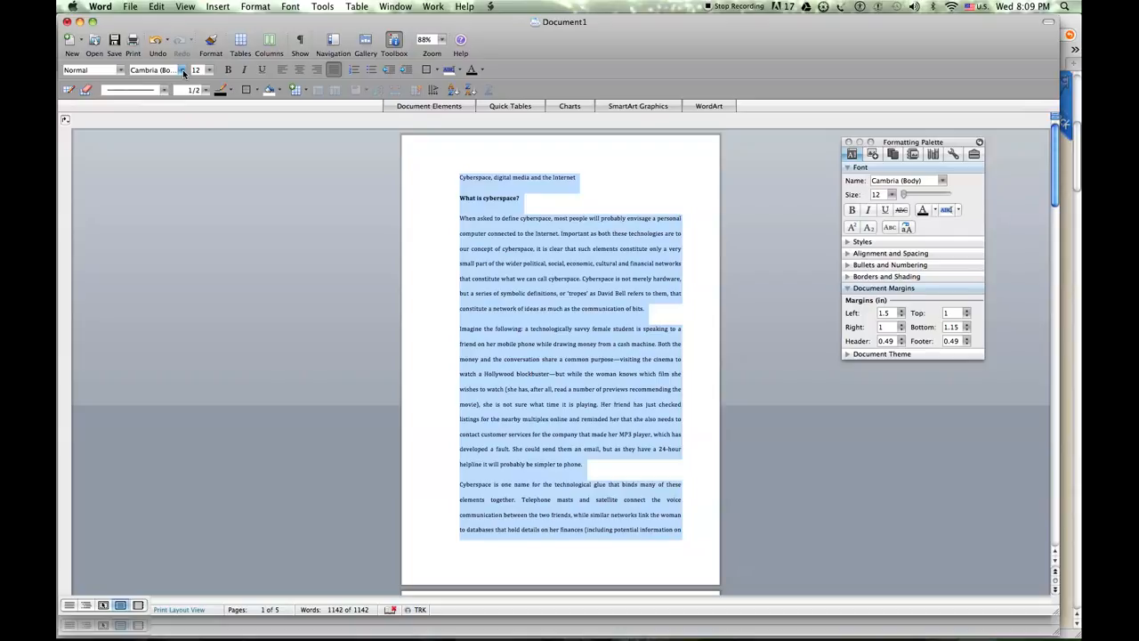
left_click(182, 70)
mouse_move(220, 632)
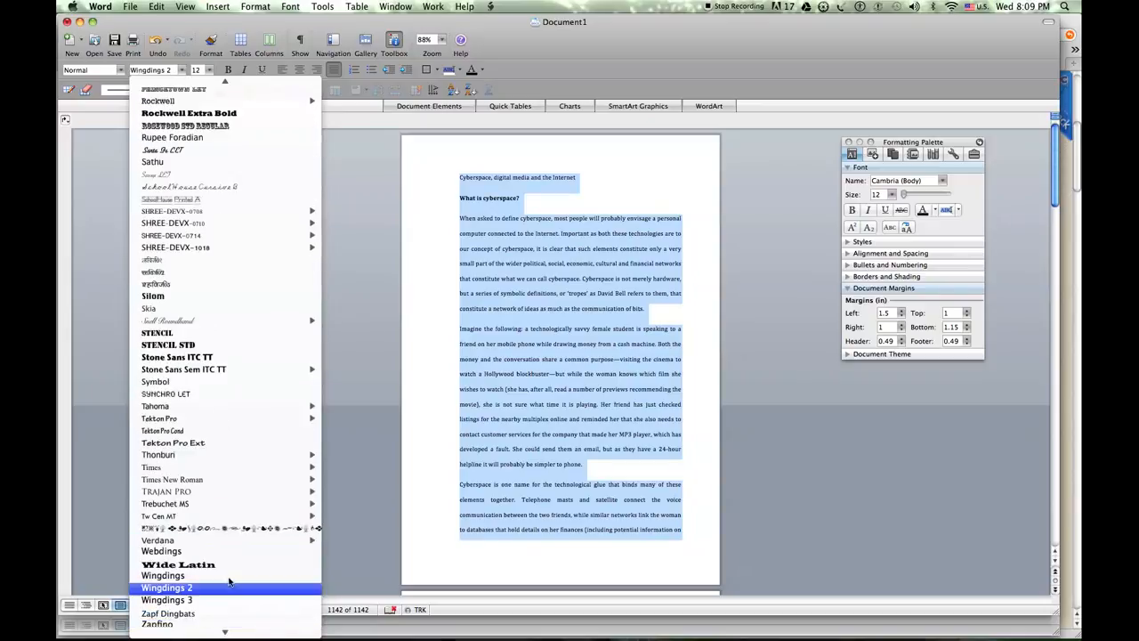
left_click(234, 480)
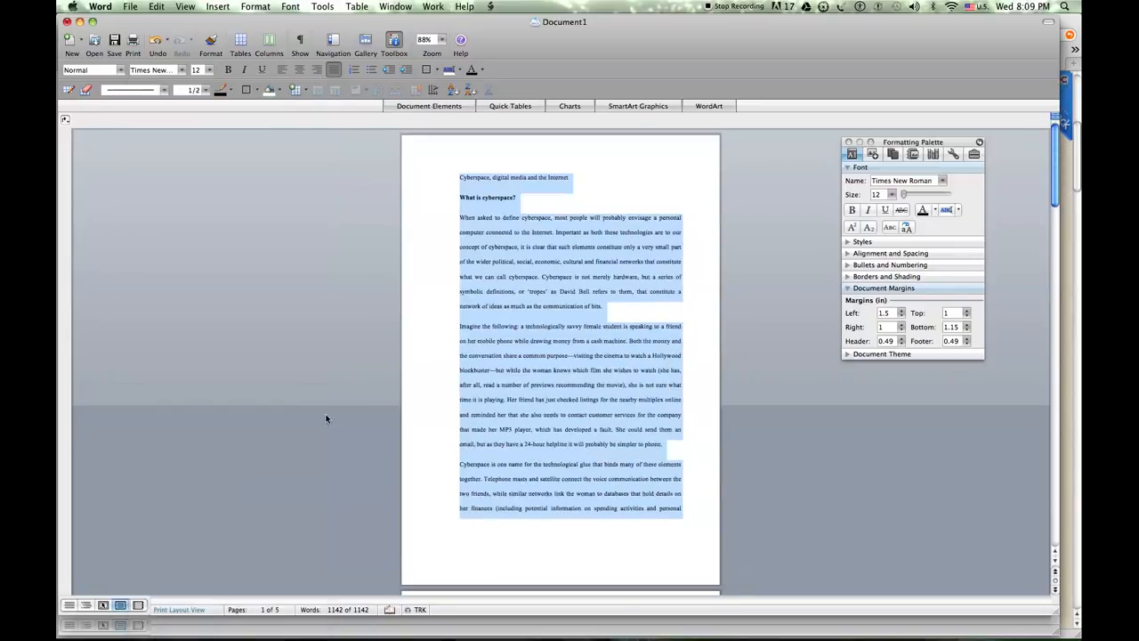
left_click(553, 292)
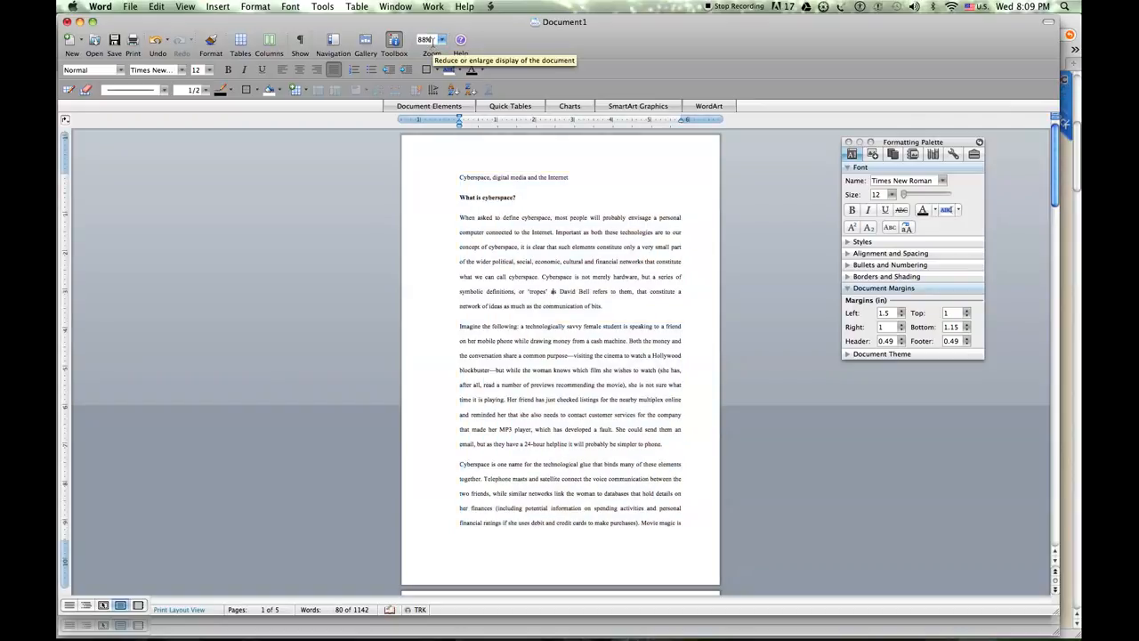
Set the document zoom to 135%
type("135")
key("Return")
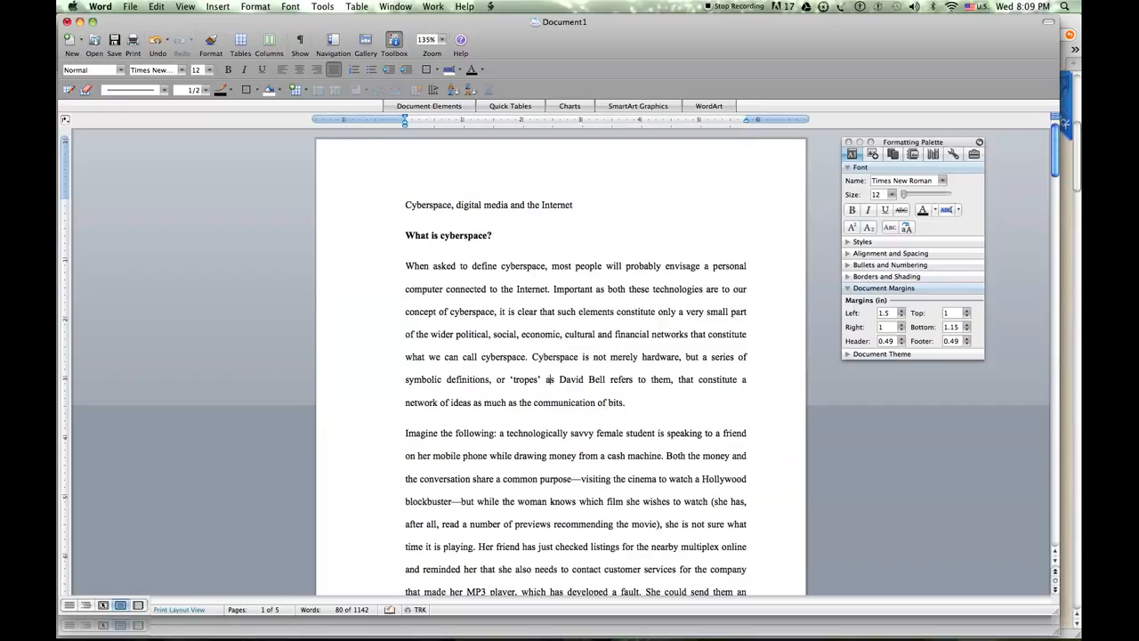
Place the insertion point after "what we can call cyberspace" in the first body paragraph and add a space before the full stop
left_click_drag(405, 265, 632, 405)
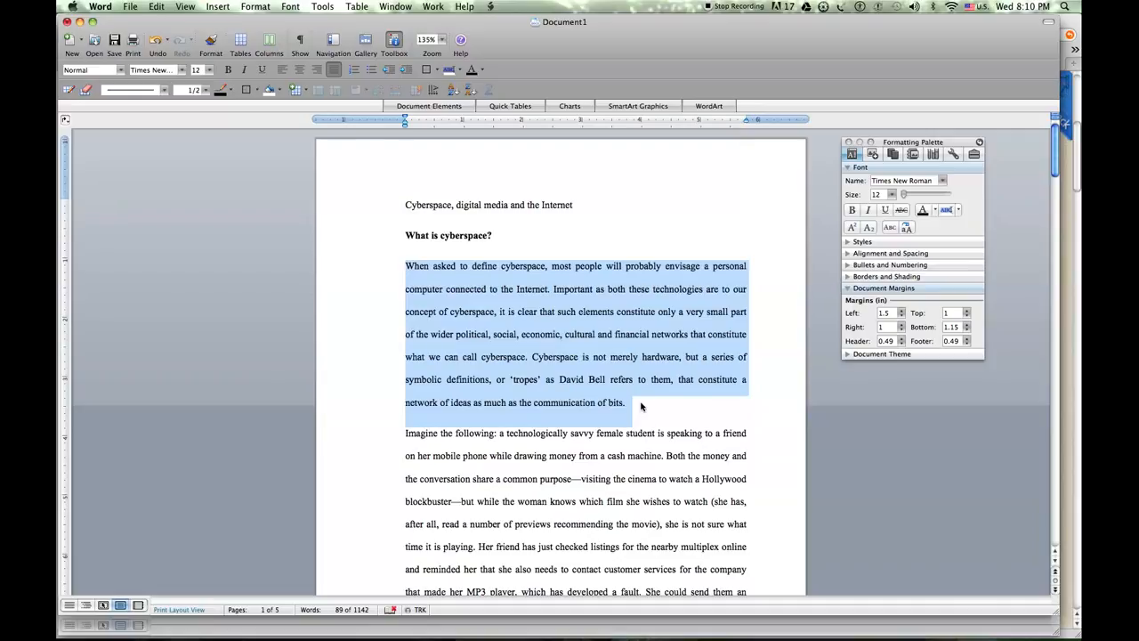
left_click(641, 407)
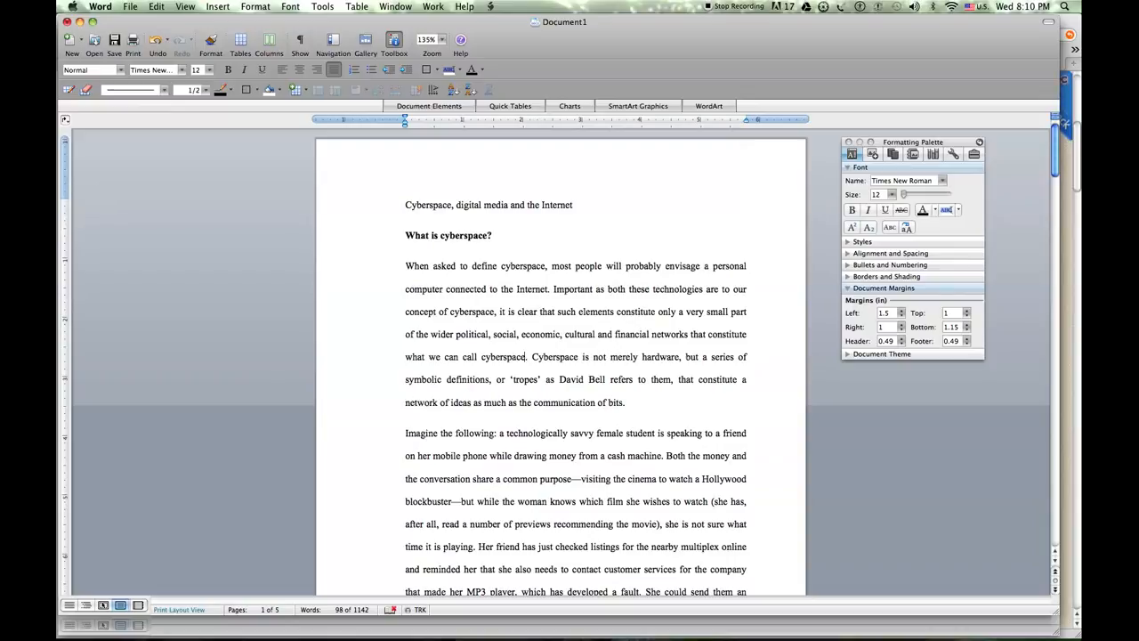
left_click(527, 356)
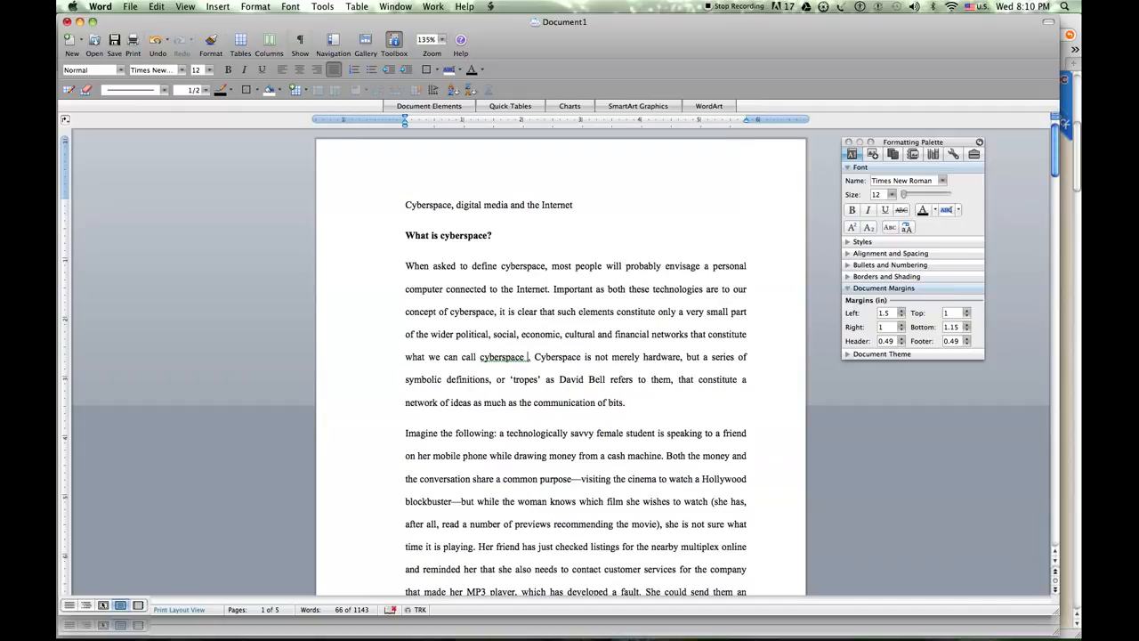
Switch to Safari and review the Microsoft Bibliography Builder instructions on choosing a citation style and adding a new source
key("super+Tab")
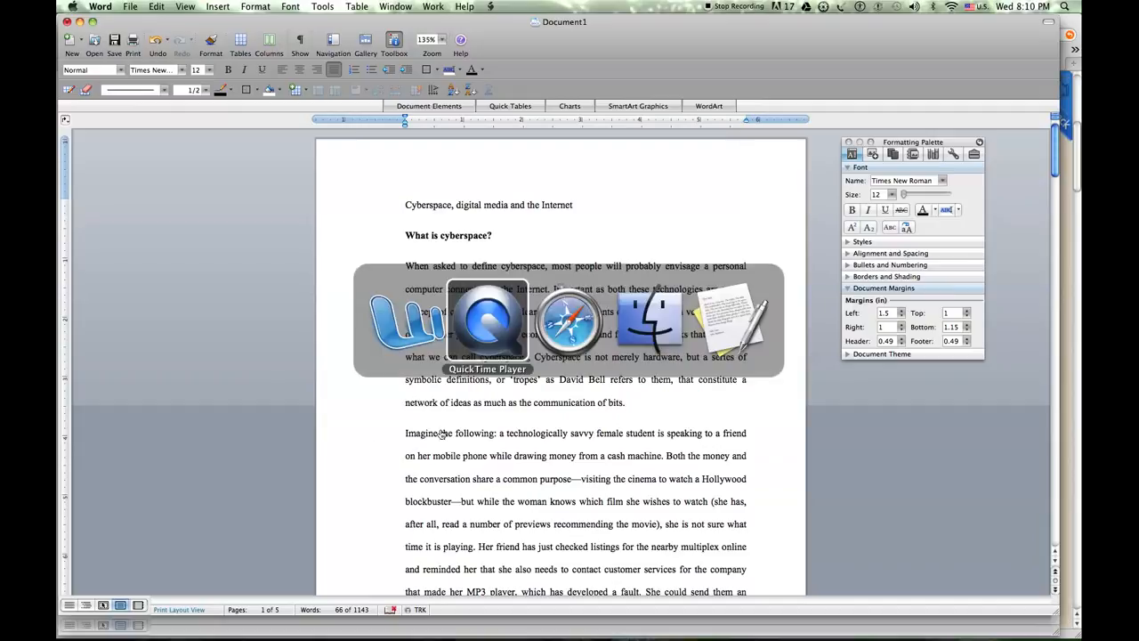
key("super+Tab")
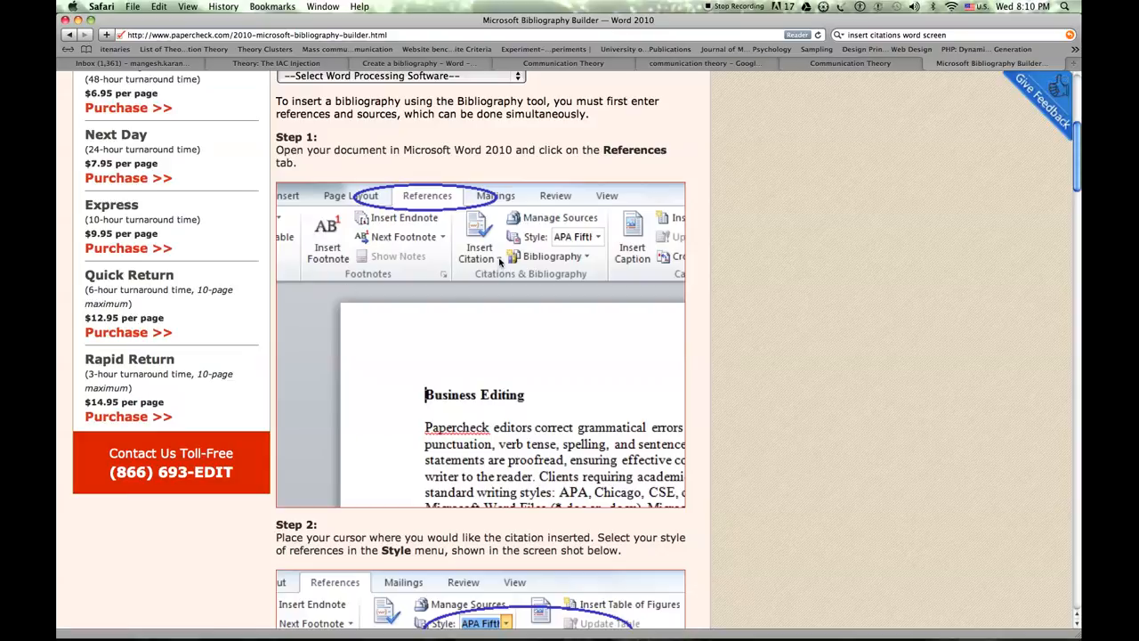
scroll(1076, 181, "down", 1)
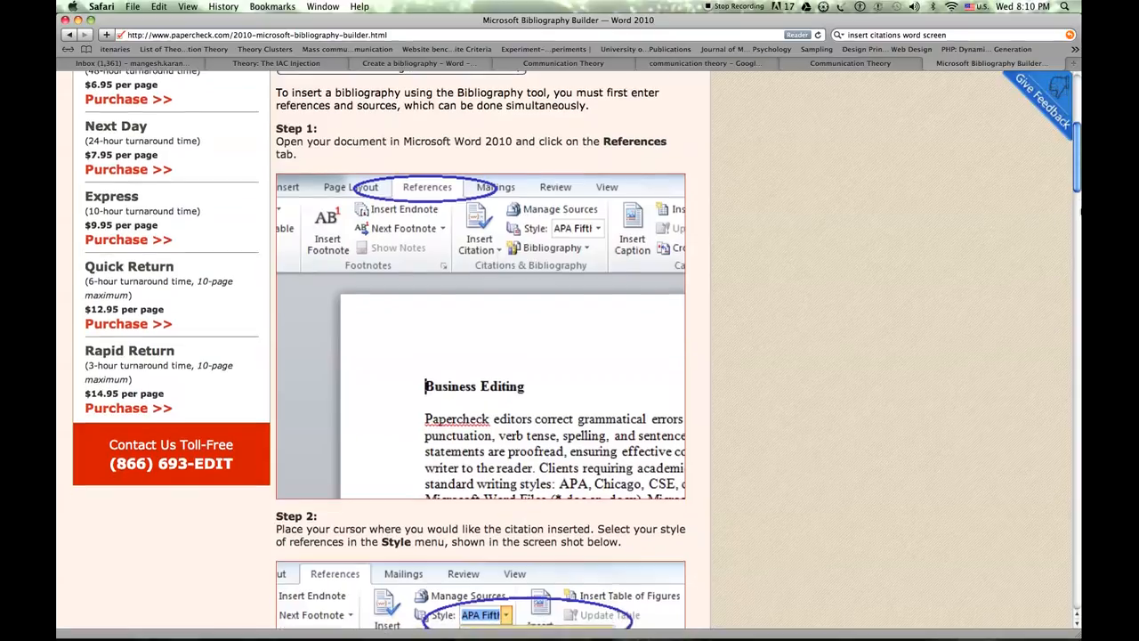
scroll(1079, 203, "down", 10)
scroll(1076, 249, "down", 2)
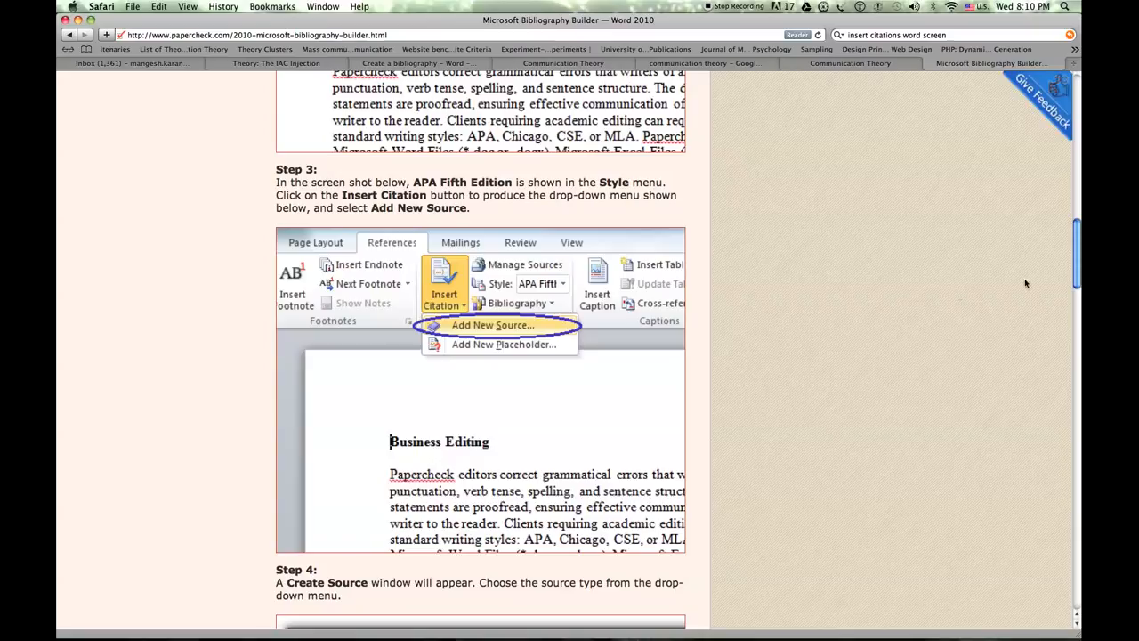
Return to Word and start a new citation source in APA style, keeping Article in a journal as the source type
key("super+Tab")
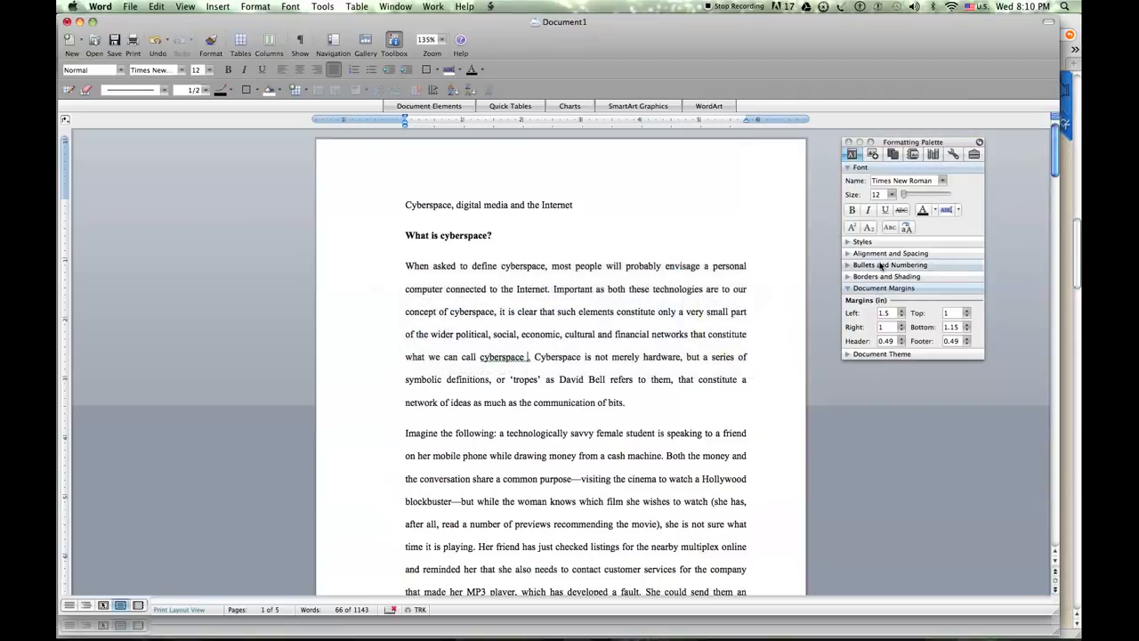
left_click(873, 154)
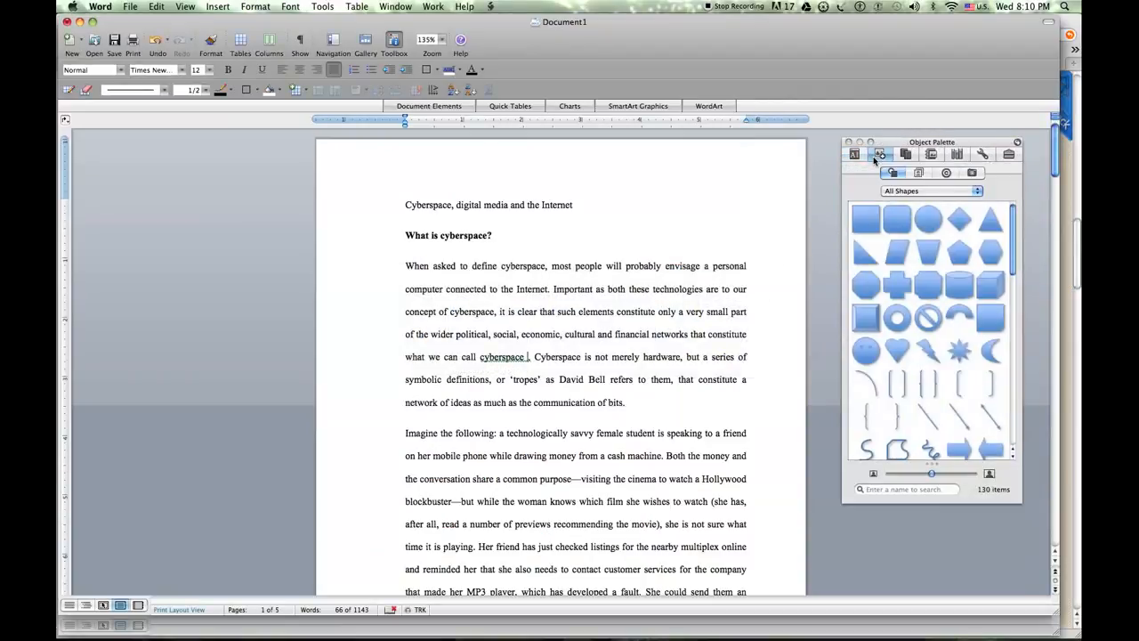
left_click(901, 154)
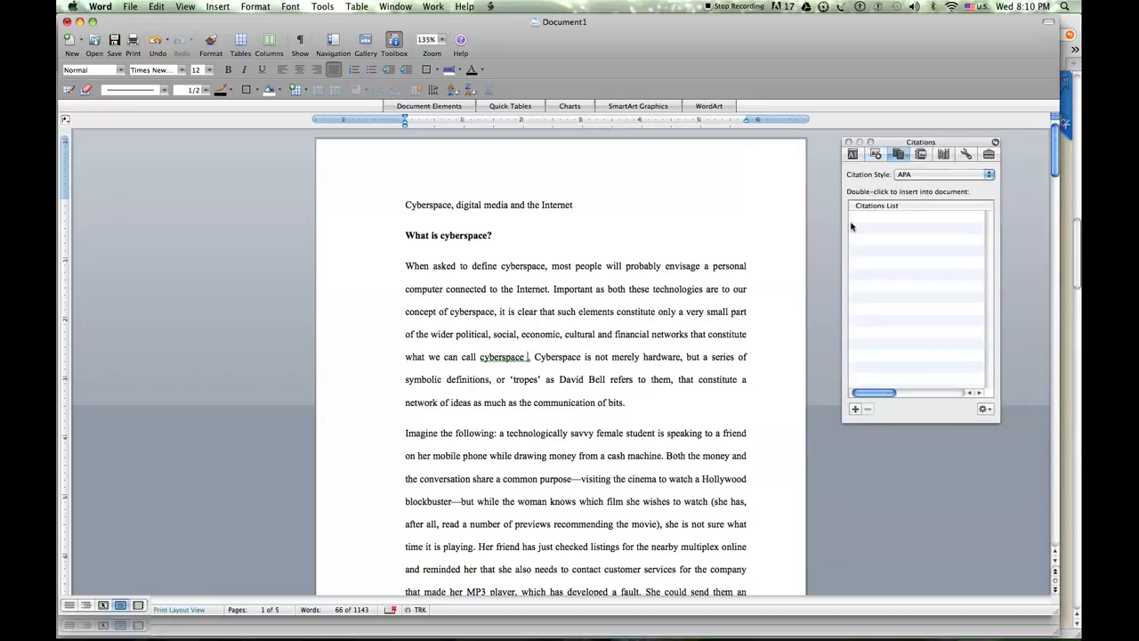
left_click(856, 409)
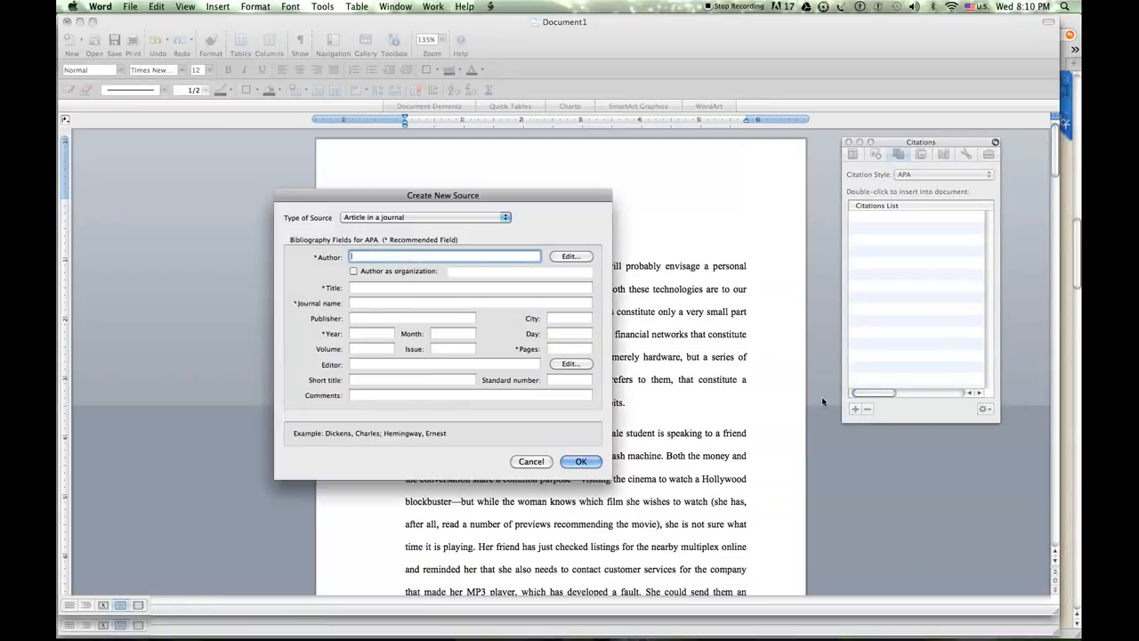
left_click(505, 218)
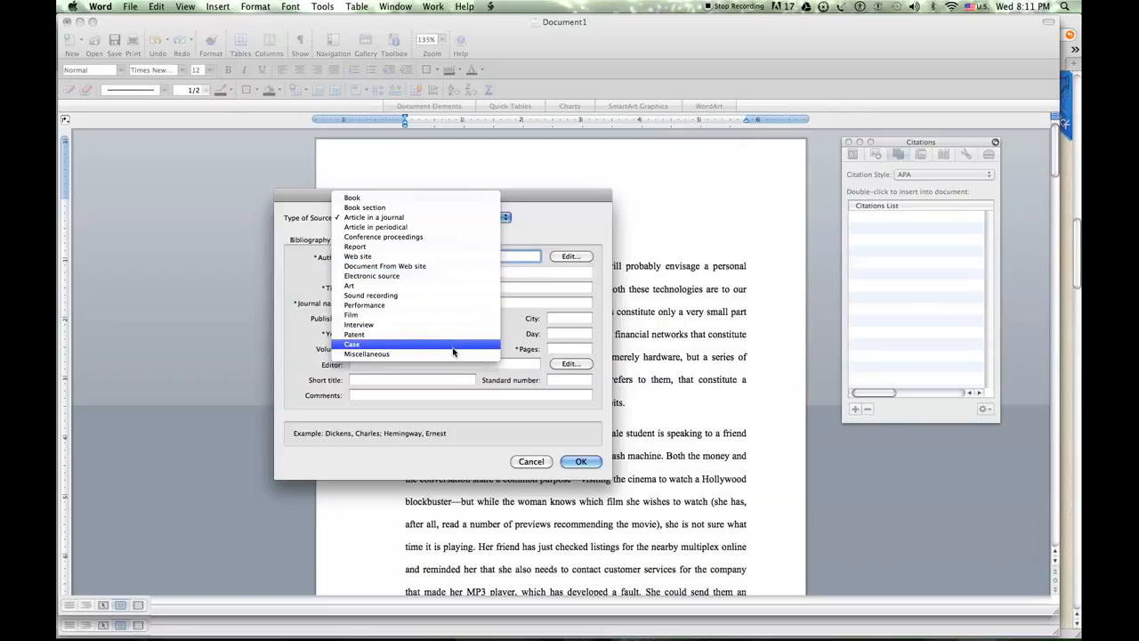
left_click(539, 222)
left_click(508, 218)
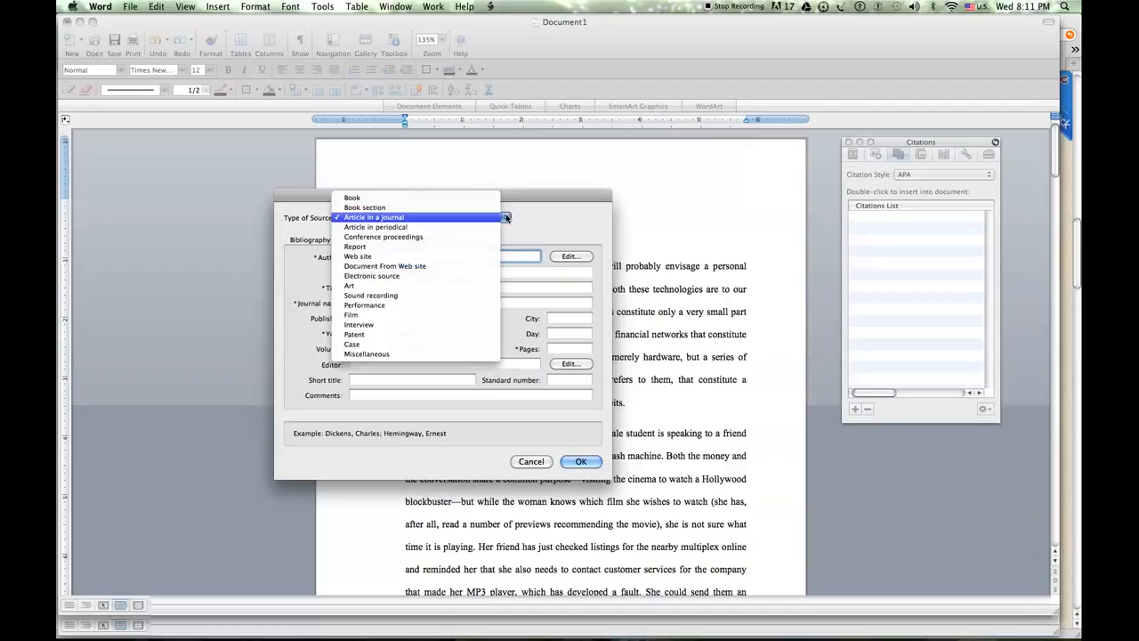
left_click(474, 217)
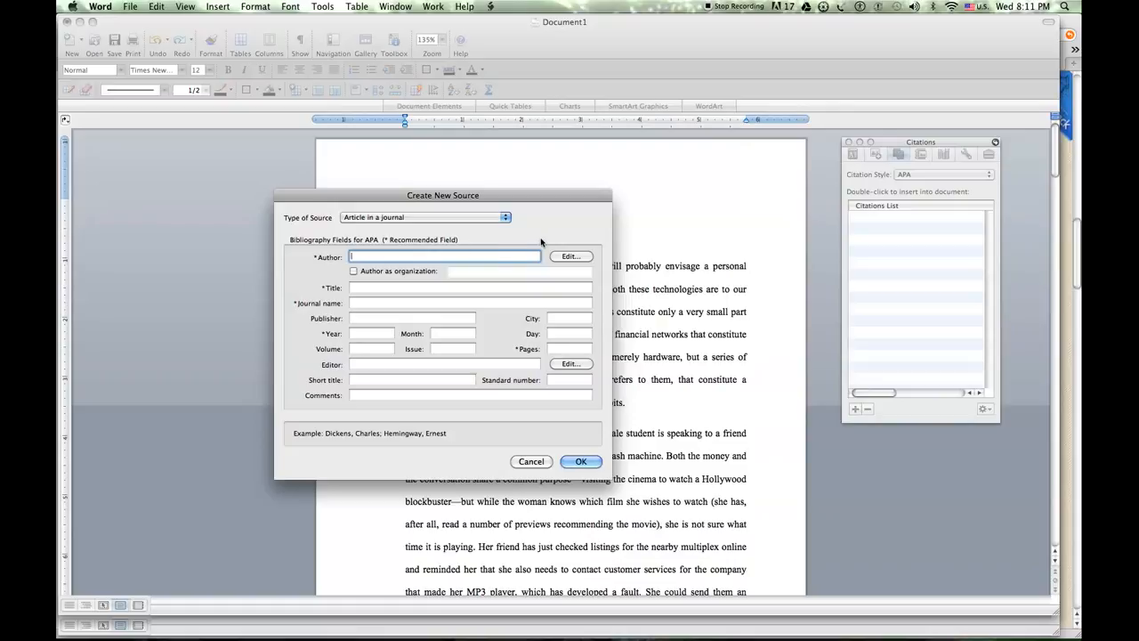
Open the source's author name editor and add the first author's last and first names
left_click(581, 258)
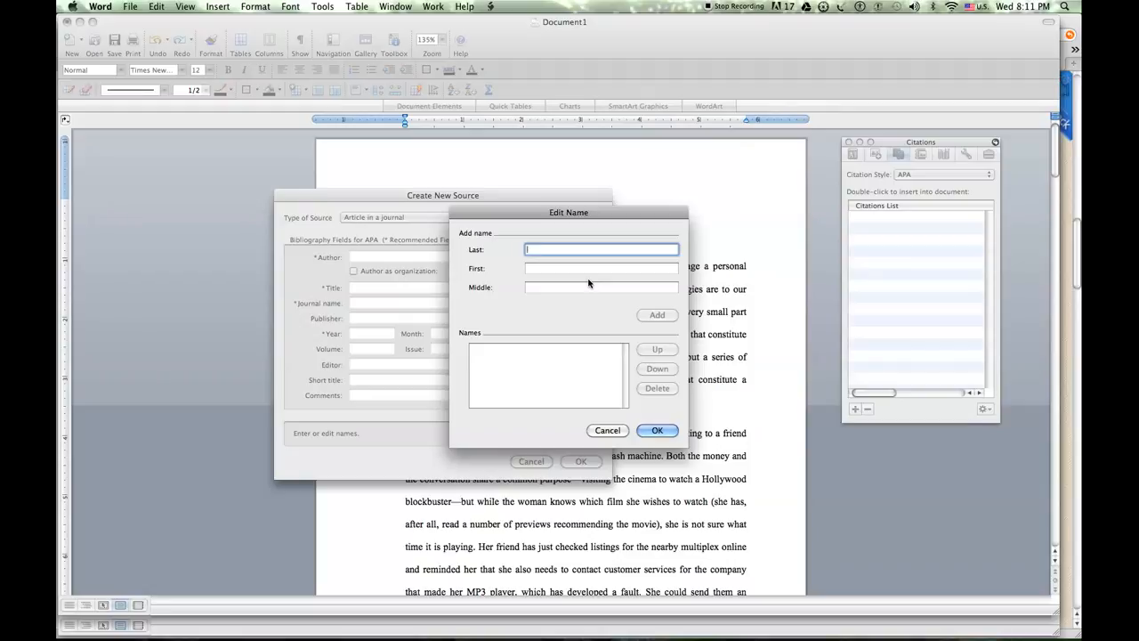
type("Ranade")
key("Tab")
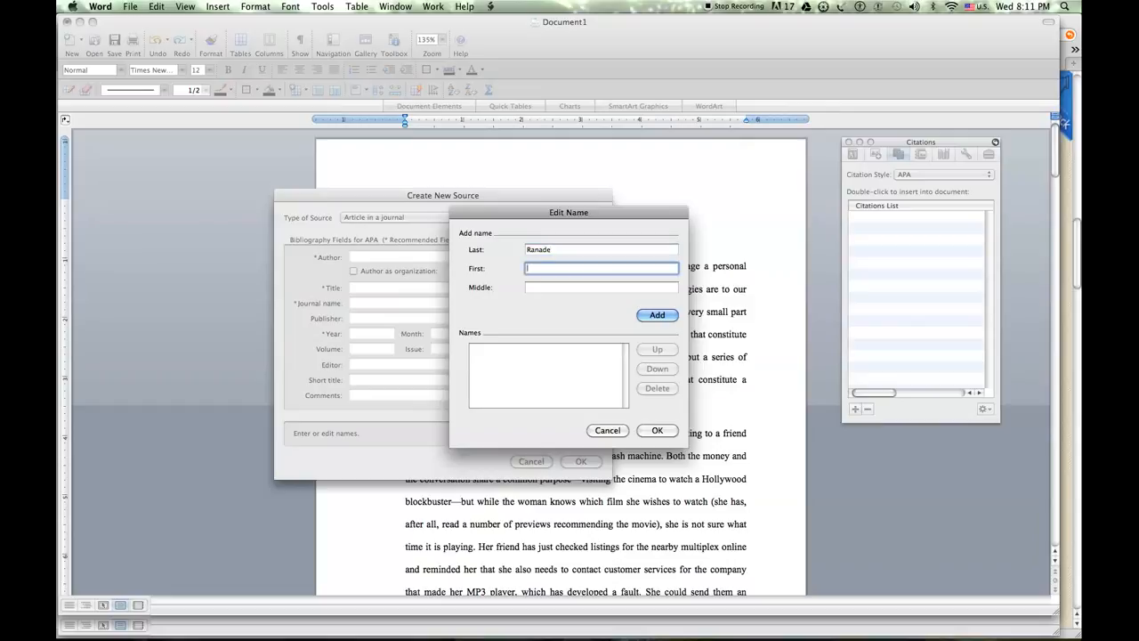
type("Sanjay")
key("Tab")
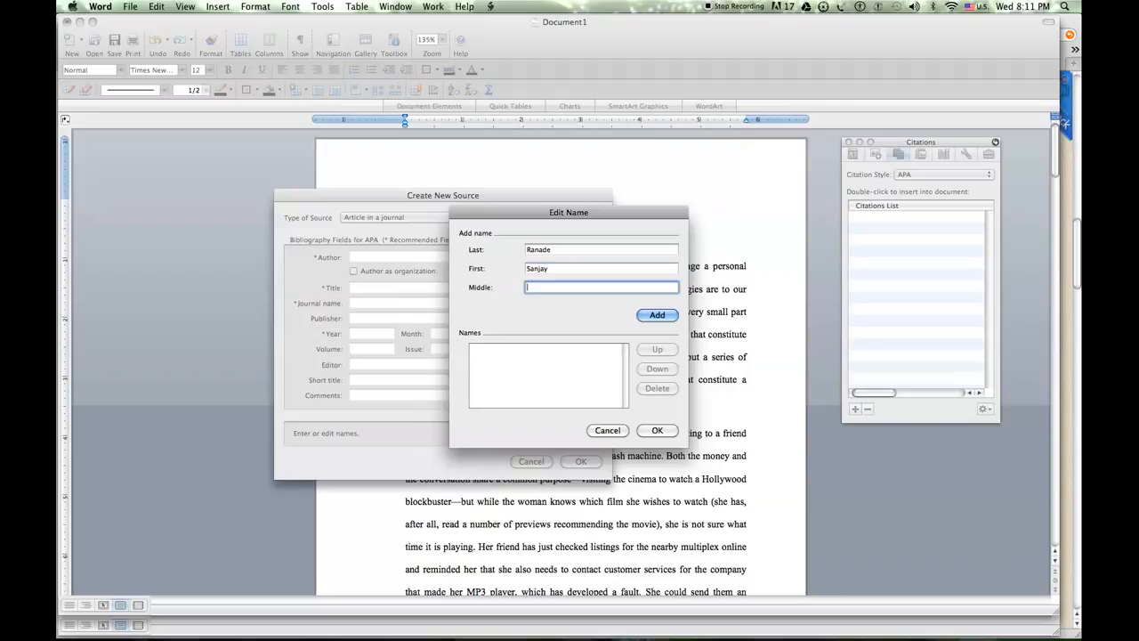
left_click(667, 316)
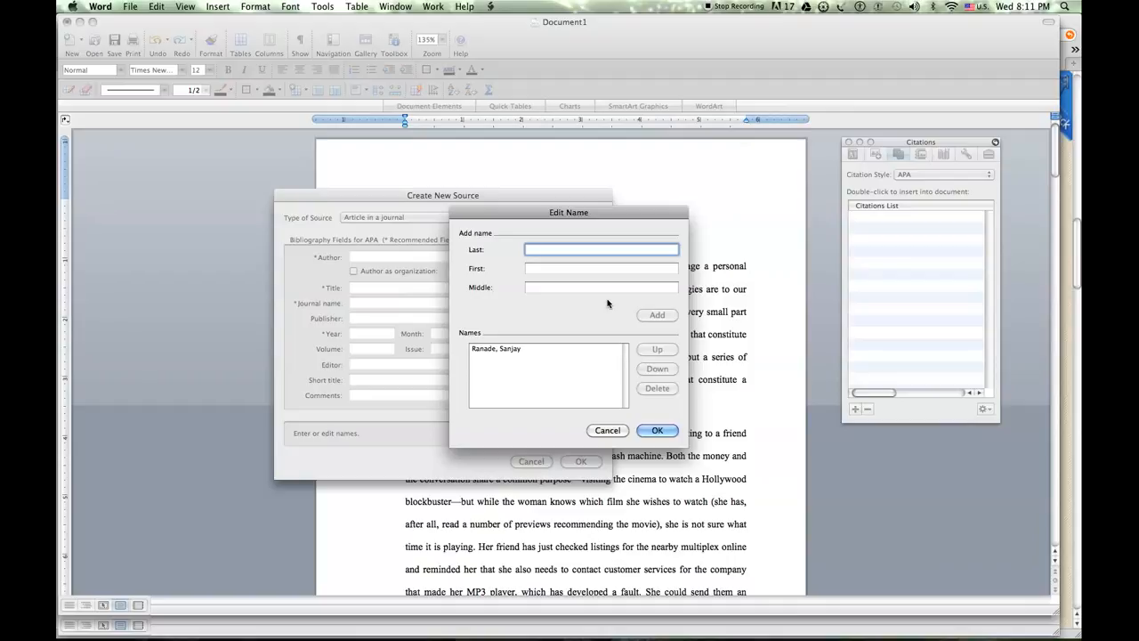
Add the second author's last and first names to the author list and confirm the names for the source
type("Upady")
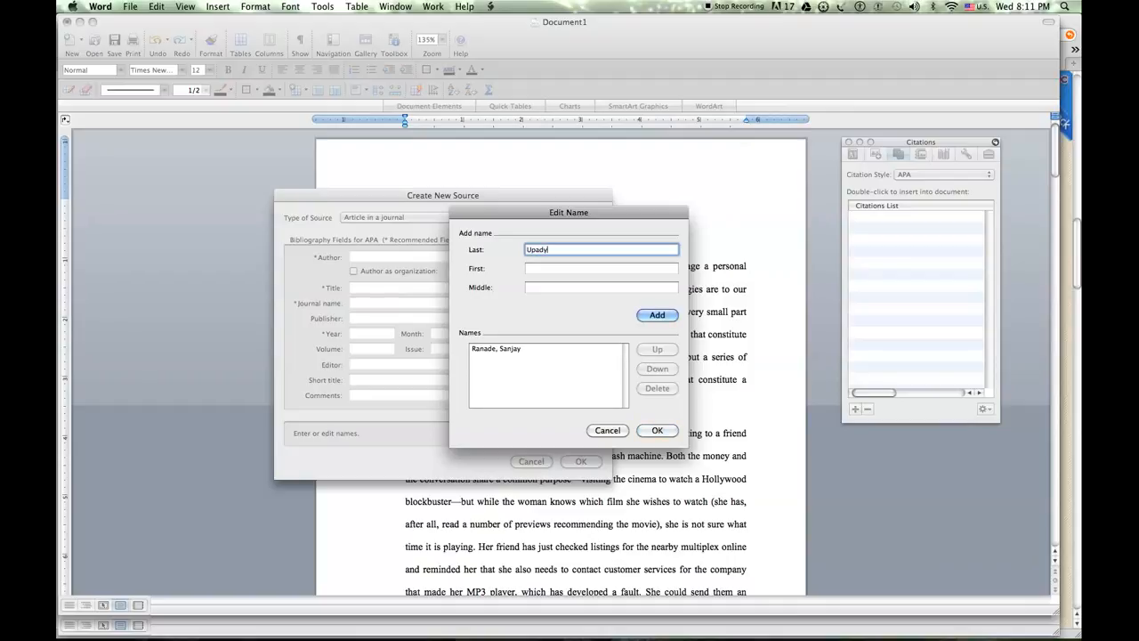
key("BackSpace")
type("hyay")
key("Tab")
type("Menakshi")
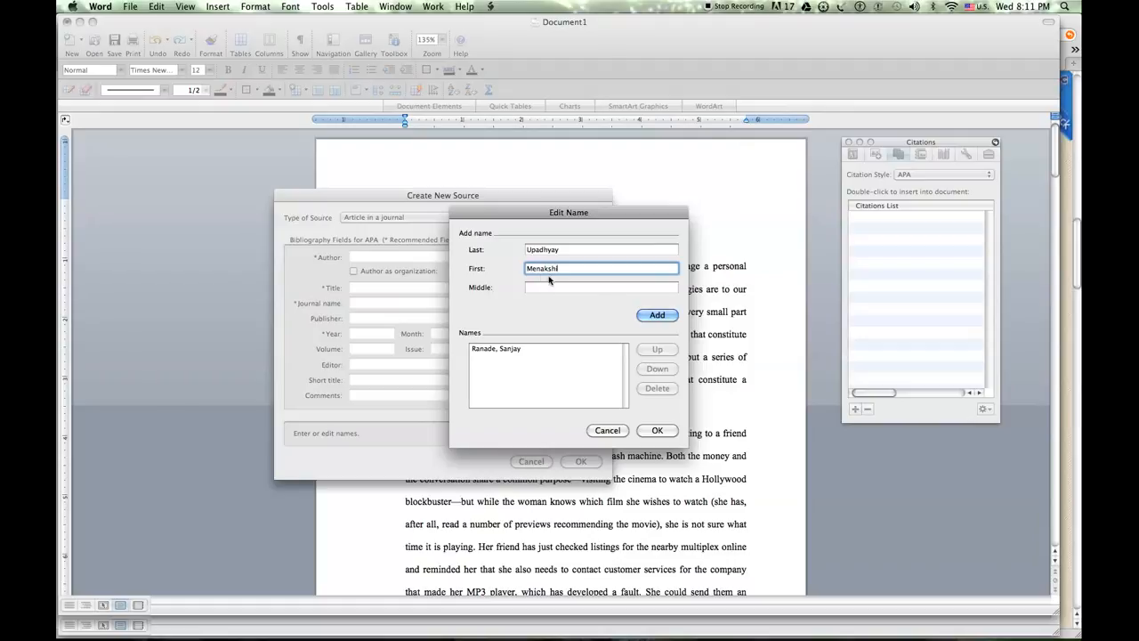
left_click(537, 270)
type("e")
left_click(656, 315)
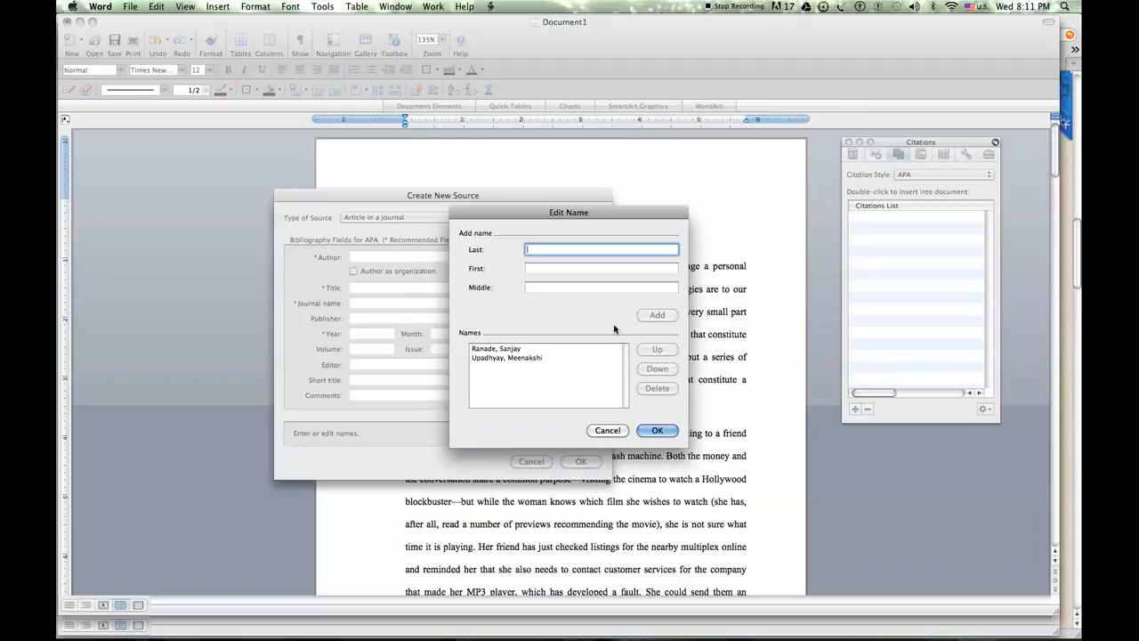
left_click(658, 432)
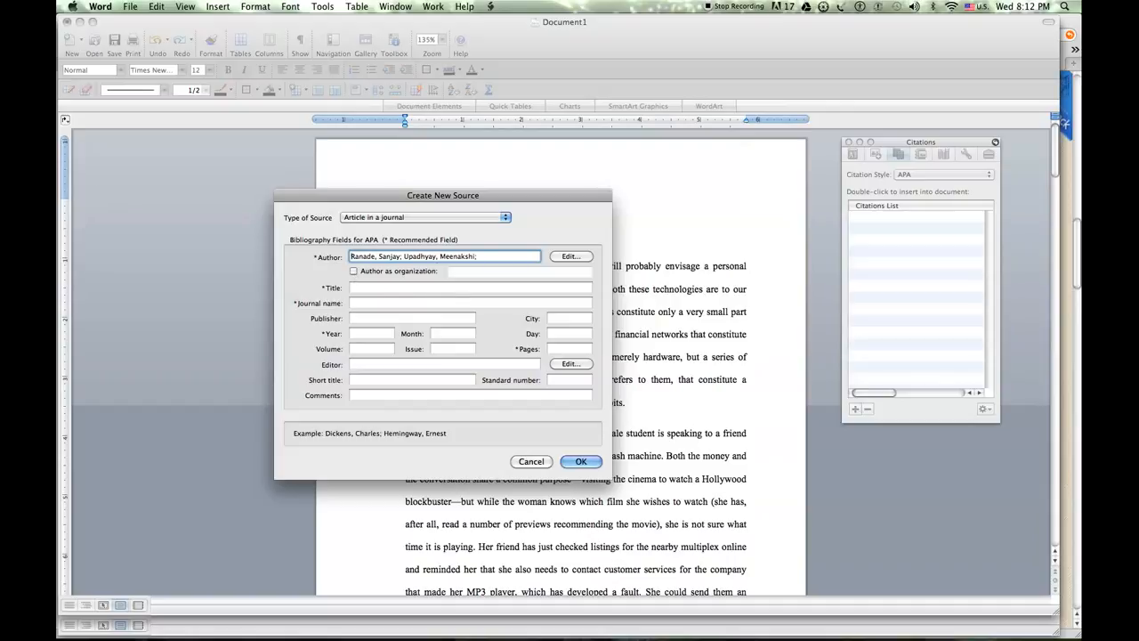
Try treating the source's author as an organization, then restore the individual author entry
key("super+a")
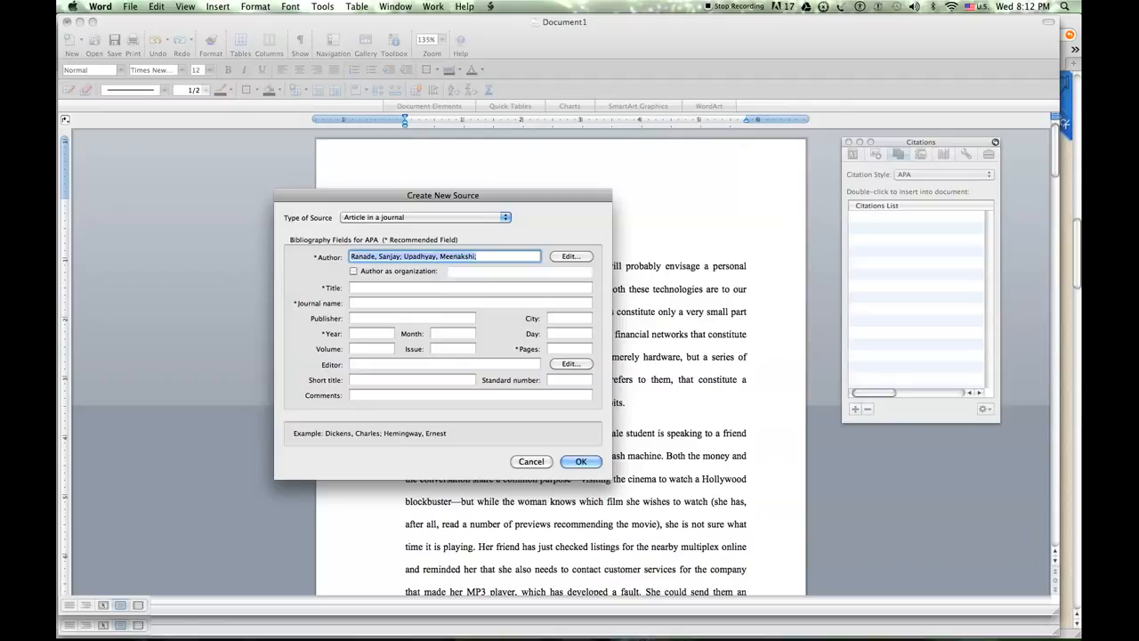
left_click(352, 270)
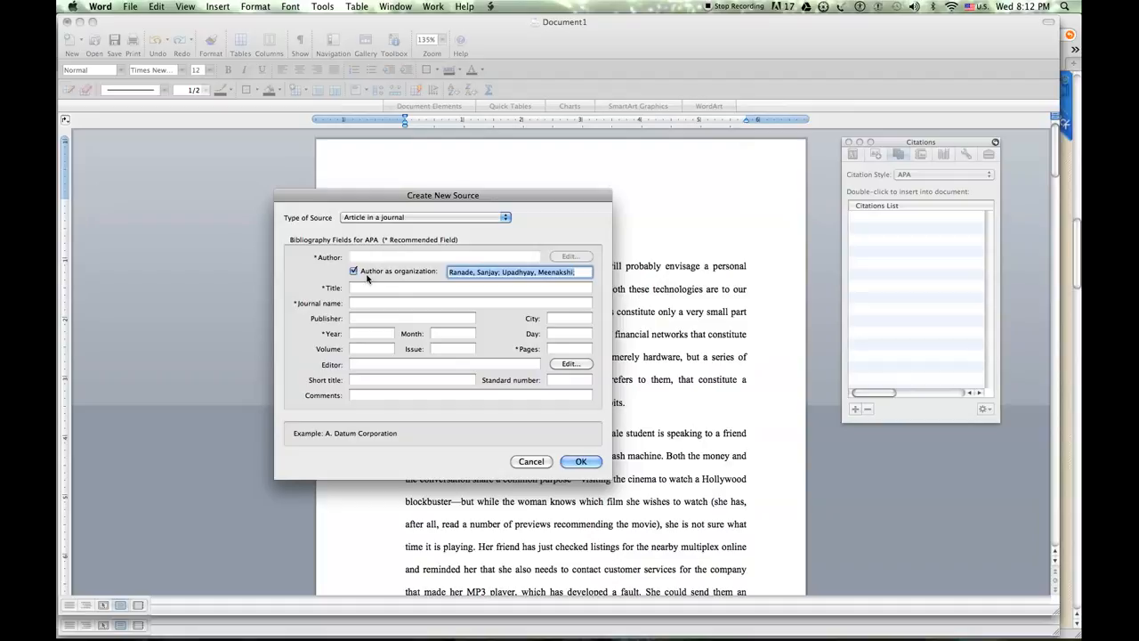
left_click(355, 272)
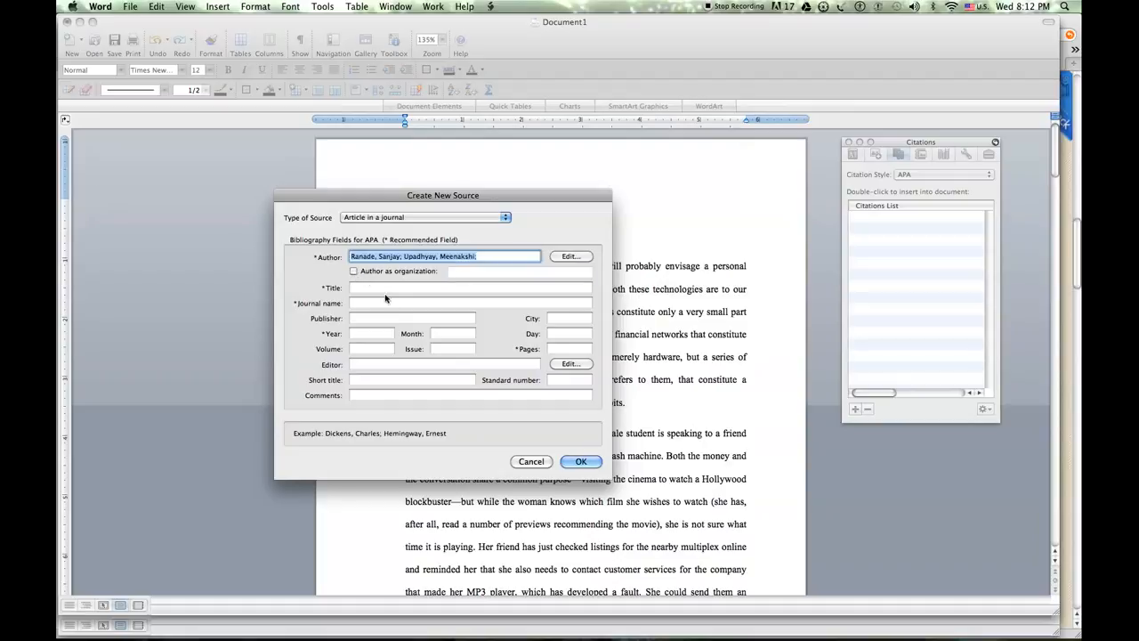
Enter "Communication Theory in India" as the article title and "Communication Theory" as the journal name
key("Tab")
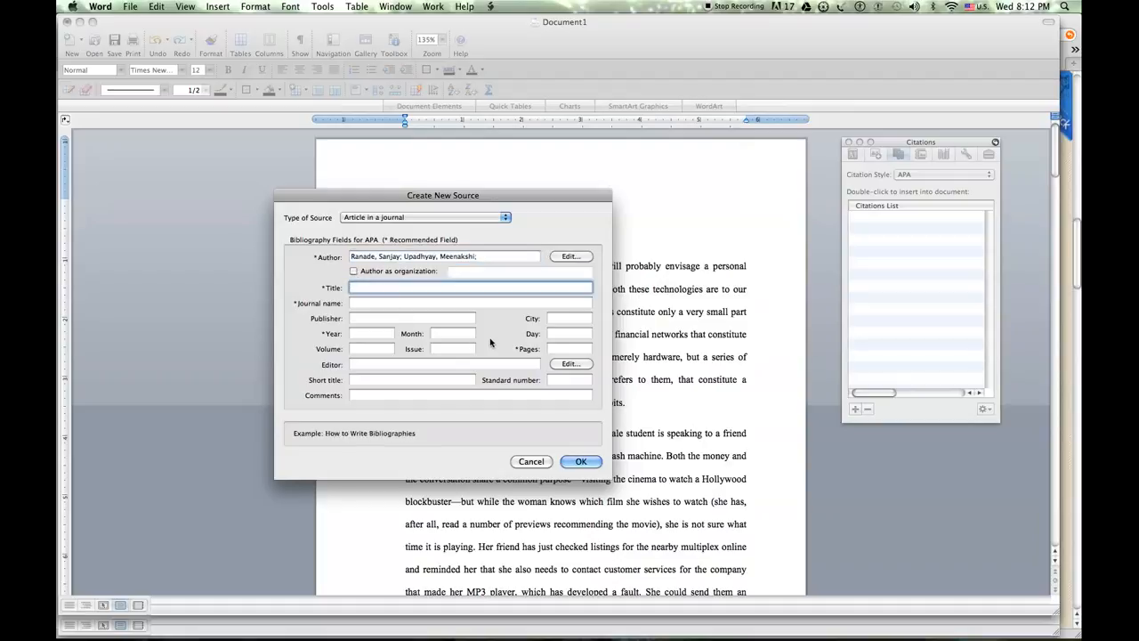
type("Communication Theory in India")
key("Tab")
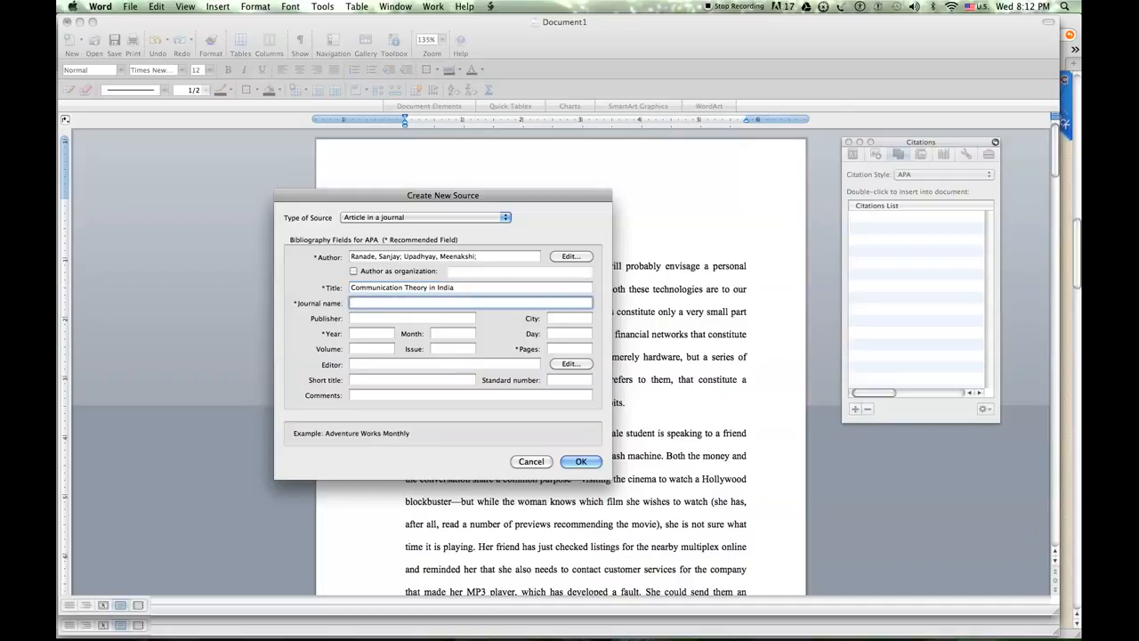
type("Communication Theo")
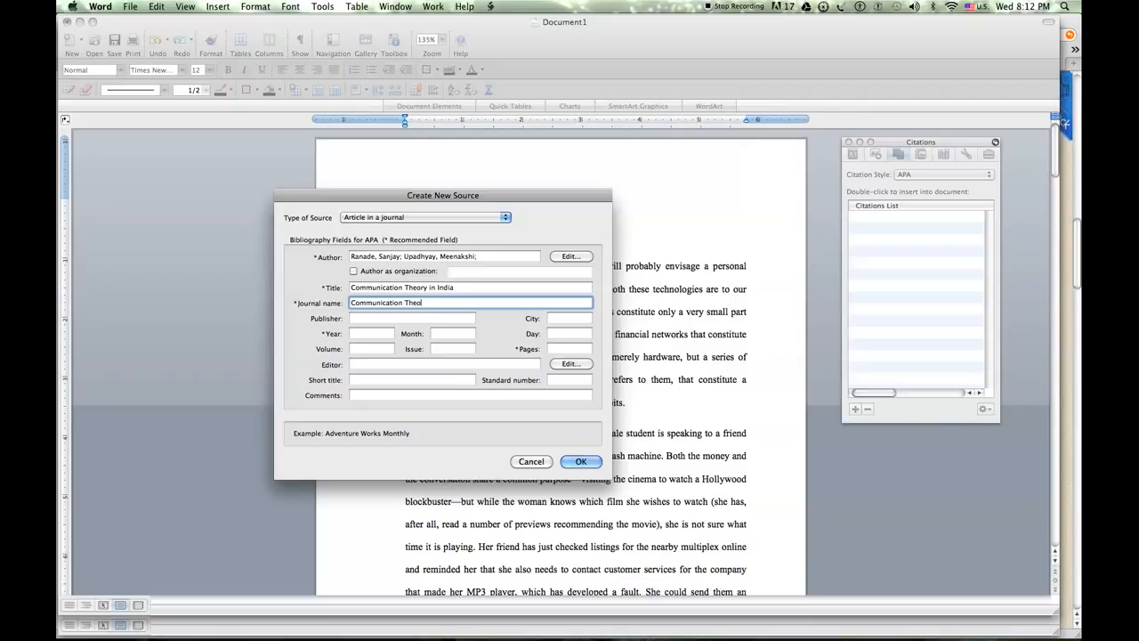
type("ry")
key("Tab")
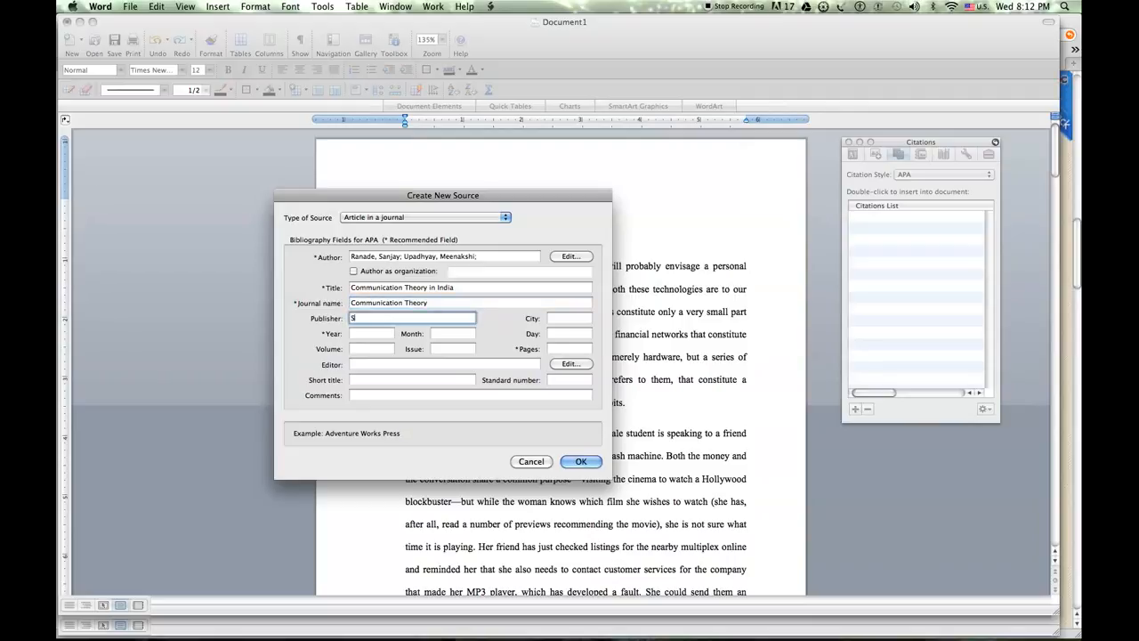
Fill in "Sage Publications" as the source's publisher and "London" as its city
type("Sage Publicationw")
key("BackSpace")
type("s")
key("Tab")
type("London")
key("Tab")
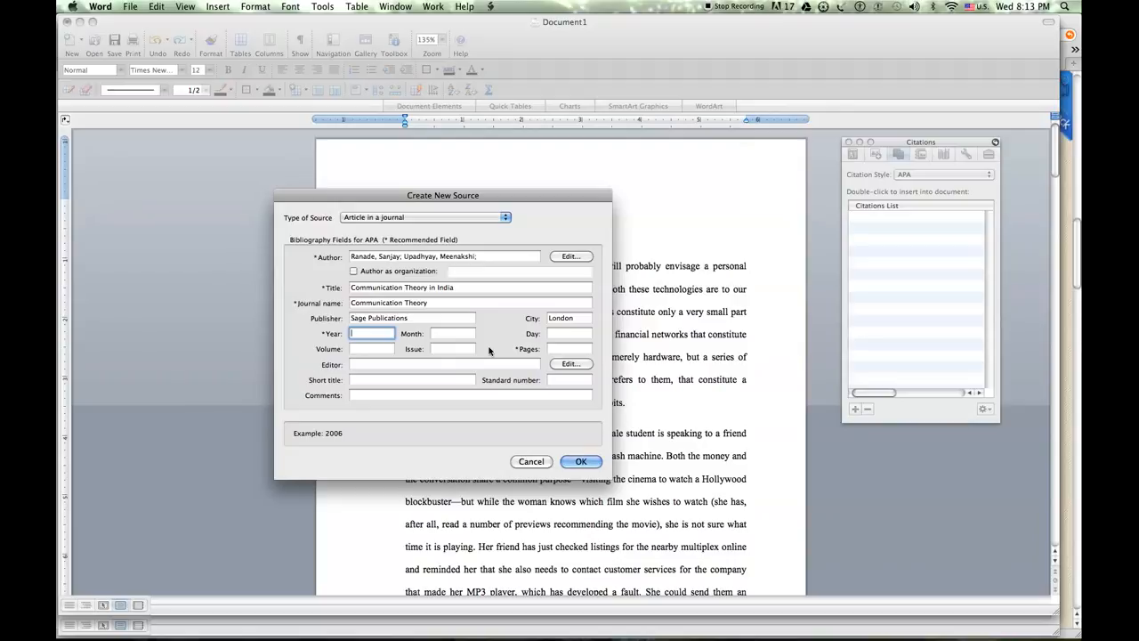
Set the journal article's year to 2012 and its pages to 23-56, and insert the source as a citation
type("2012")
left_click(570, 348)
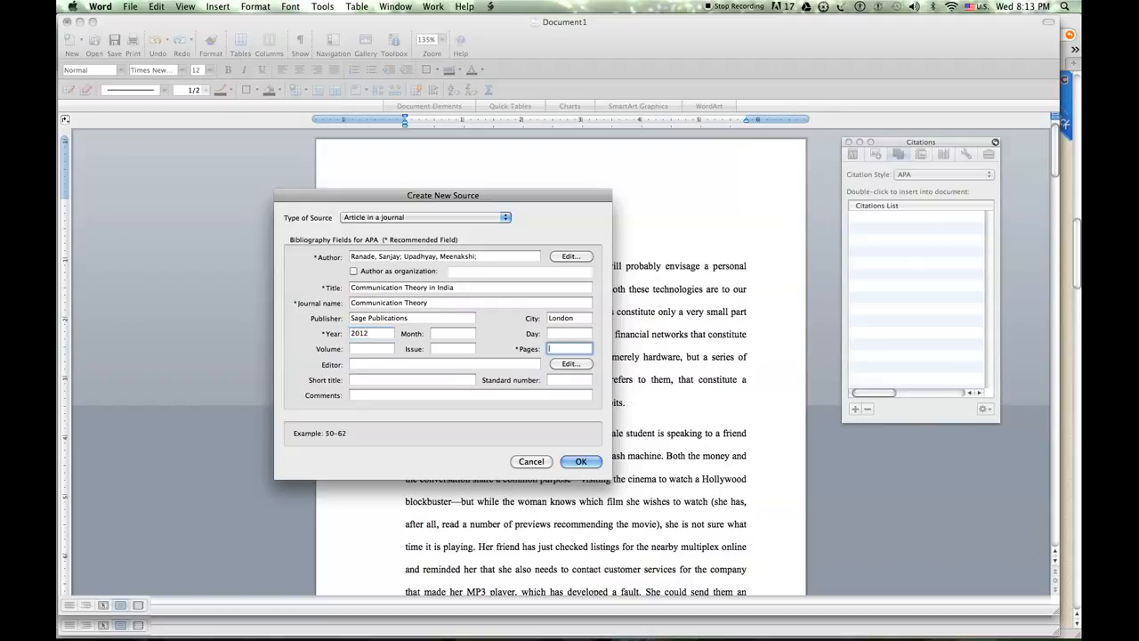
type("23-56")
key("Tab")
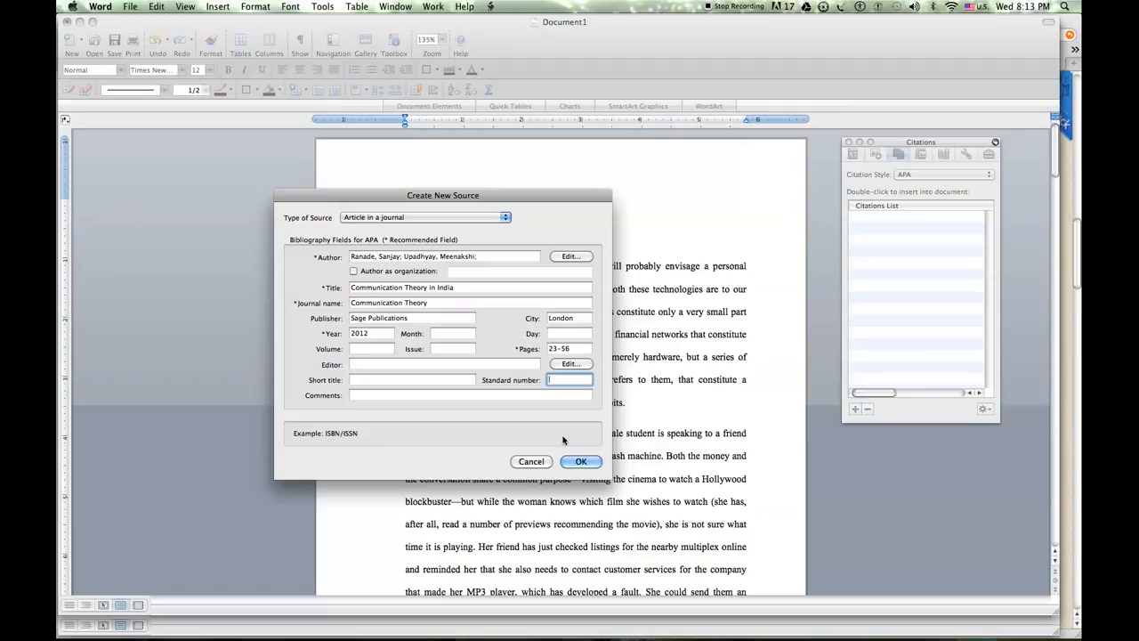
left_click(583, 461)
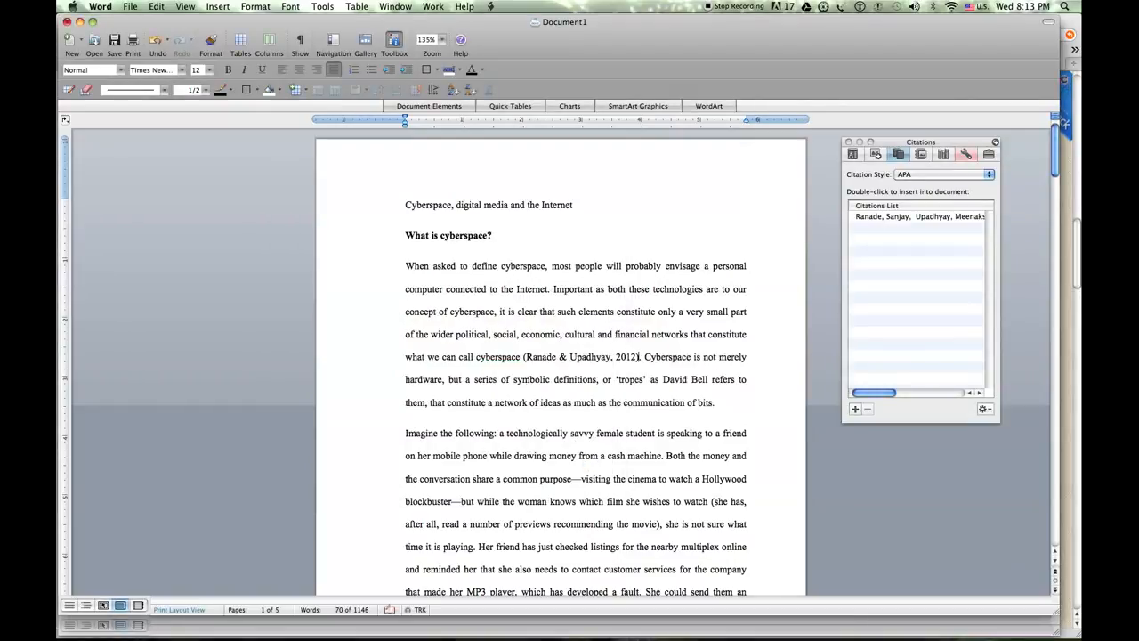
double_click(524, 357)
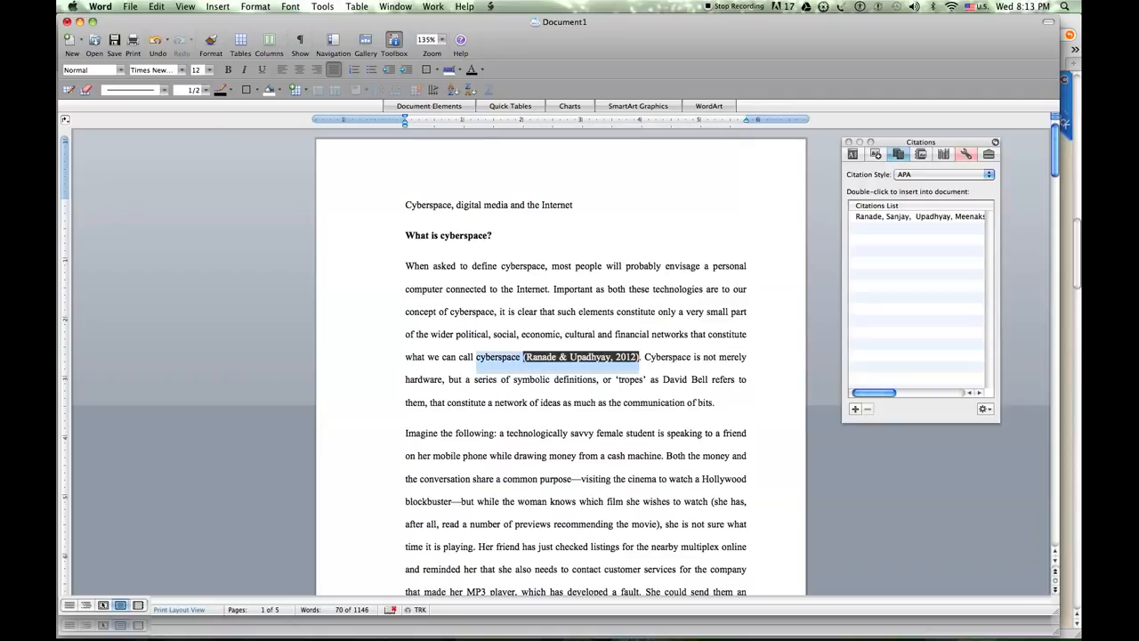
left_click(641, 356)
left_click_drag(643, 356, 523, 357)
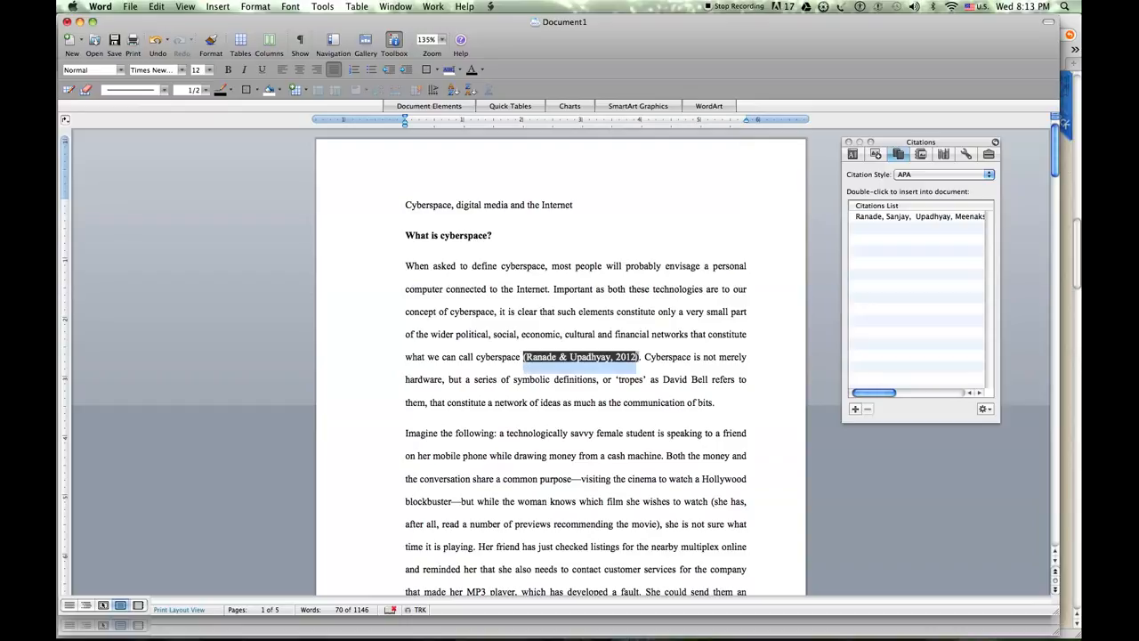
left_click(566, 379)
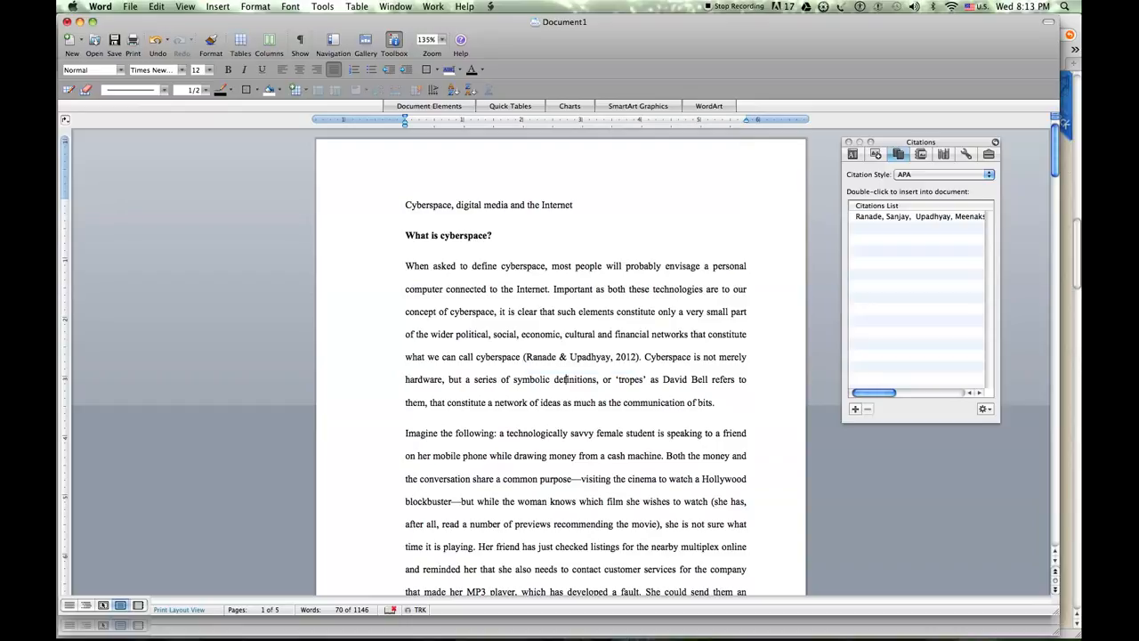
left_click(895, 219)
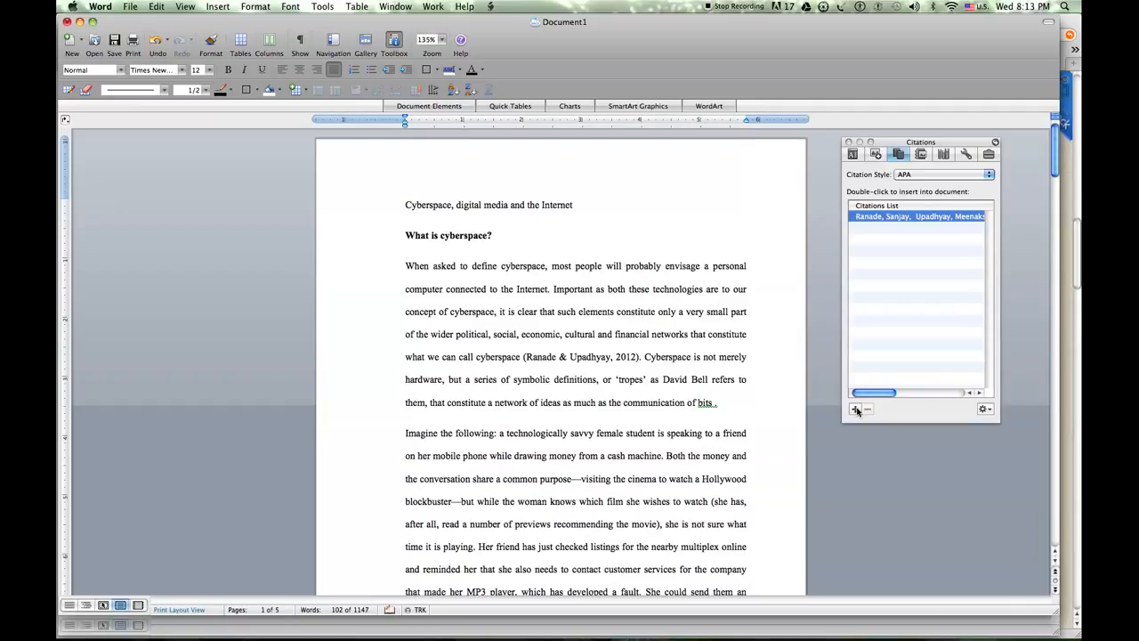
key("super+Tab")
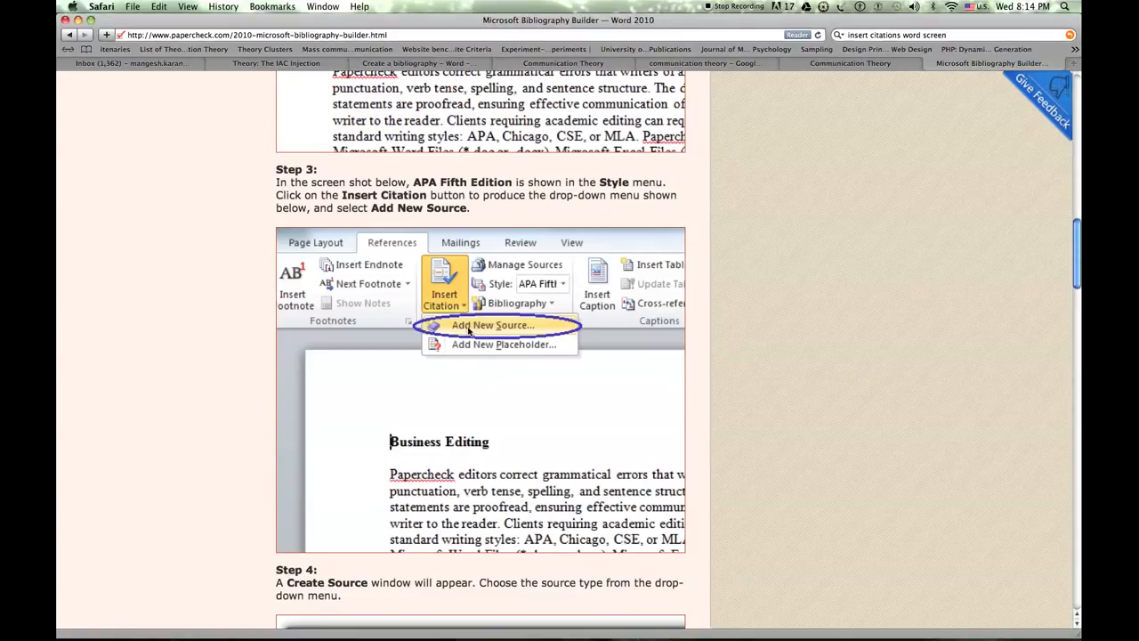
key("super+Tab")
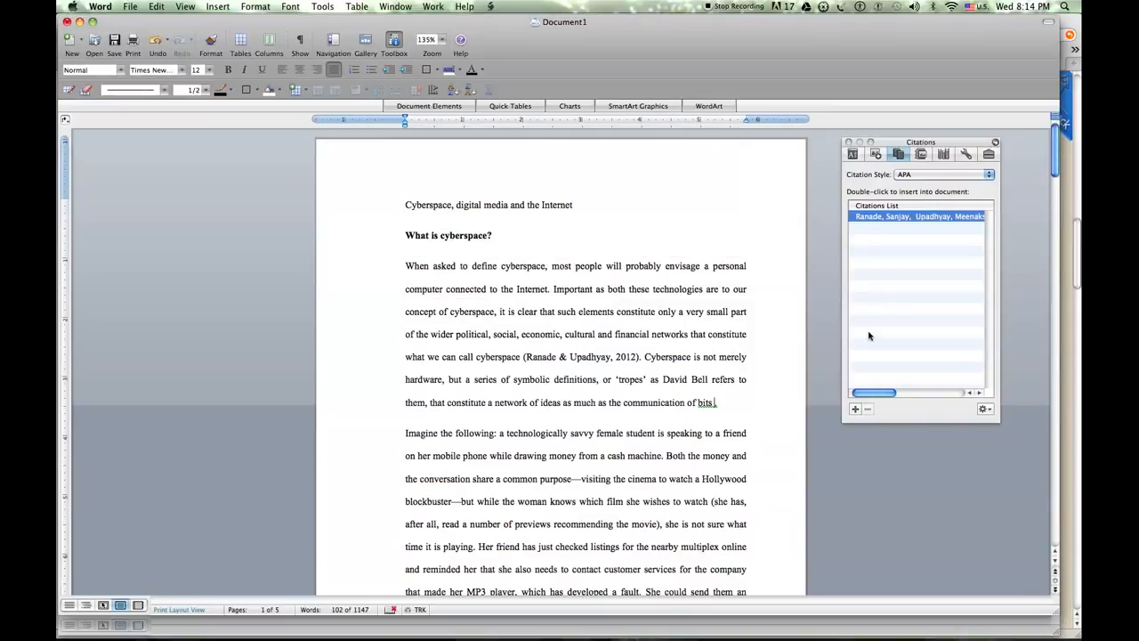
Create a new source for the first paragraph's last sentence, enter the author's full name and set the type to Book section
left_click(854, 410)
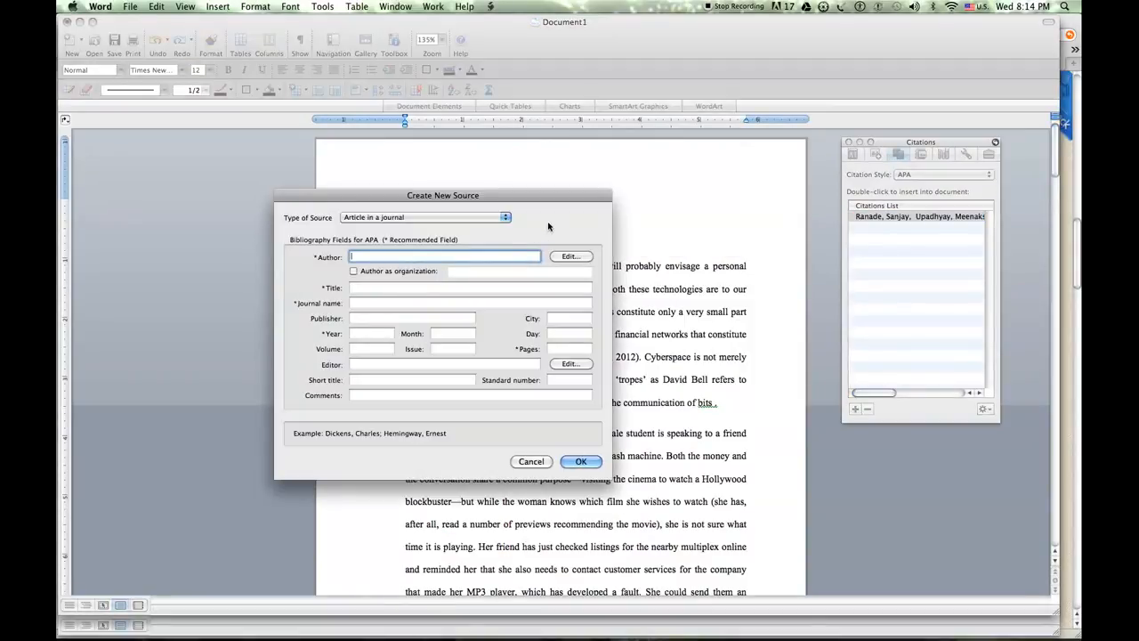
type("Rajdeep, Sunder;")
left_click(504, 217)
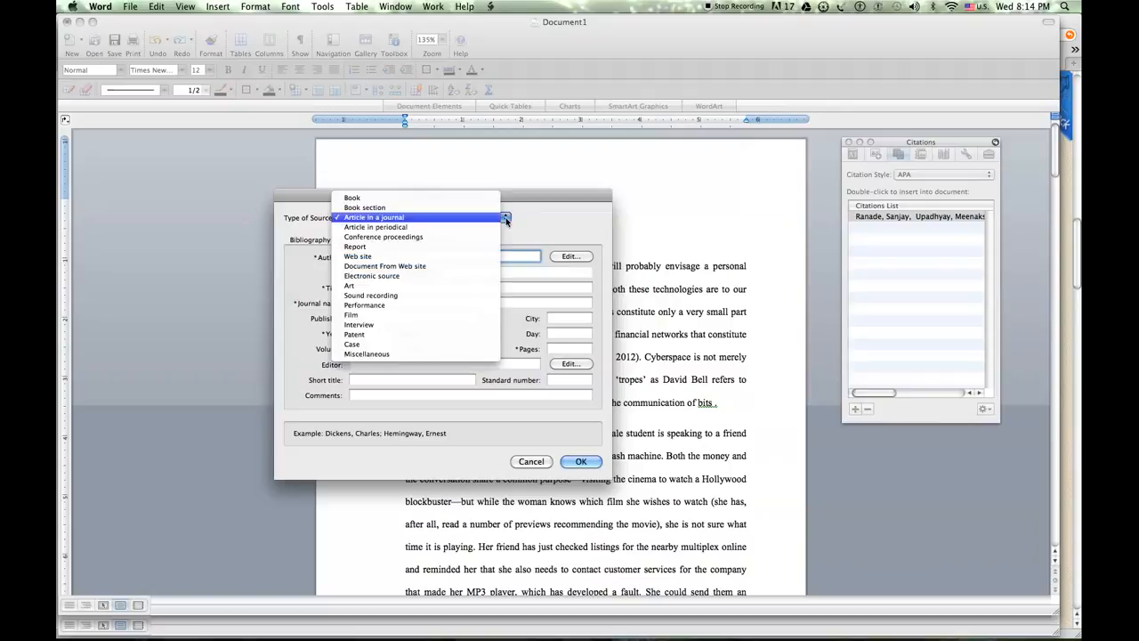
left_click(457, 207)
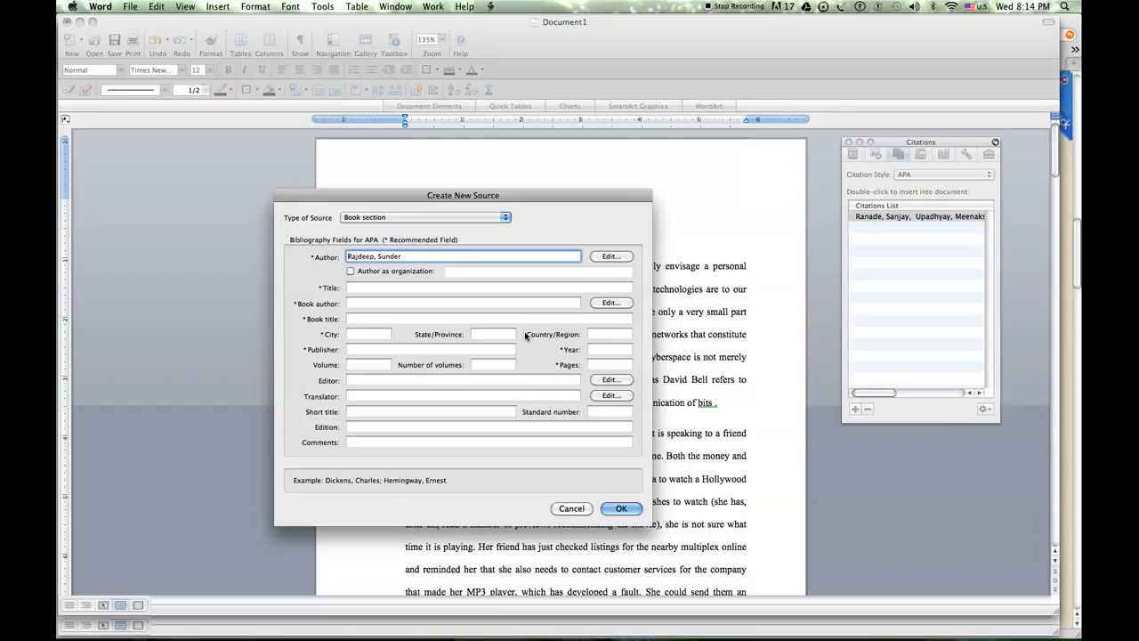
Enter "Comm Theory" as the section title, fill in the book author's name, and end the author entry with a semicolon
key("Tab")
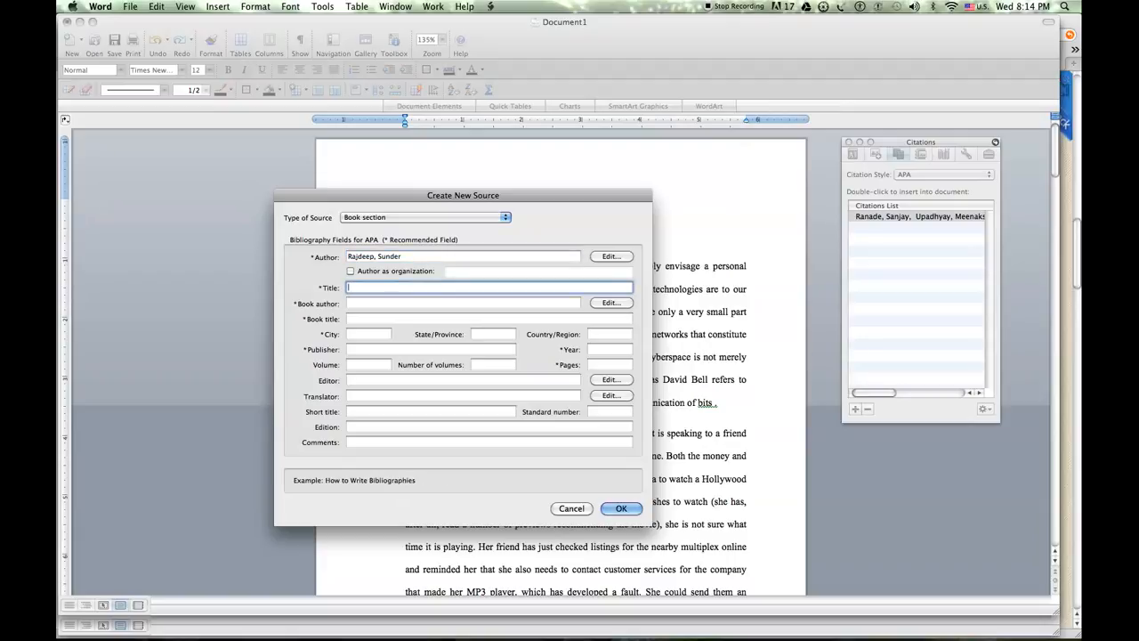
type("CommmTheory")
key("Tab")
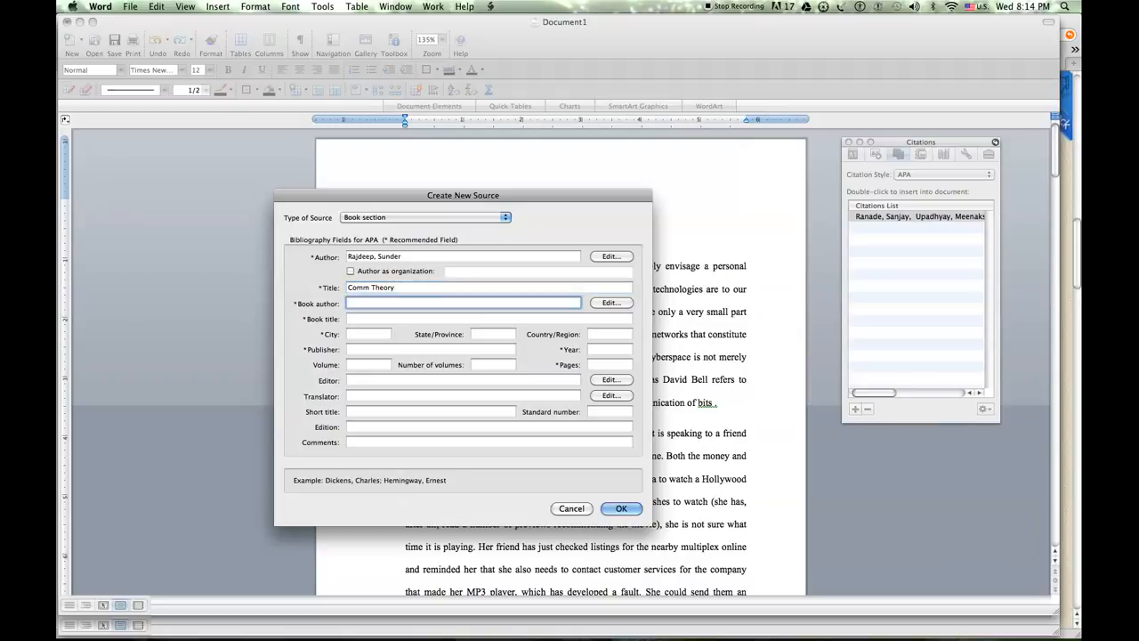
type("Ranade, Sanjay;")
left_click(403, 256)
type(";")
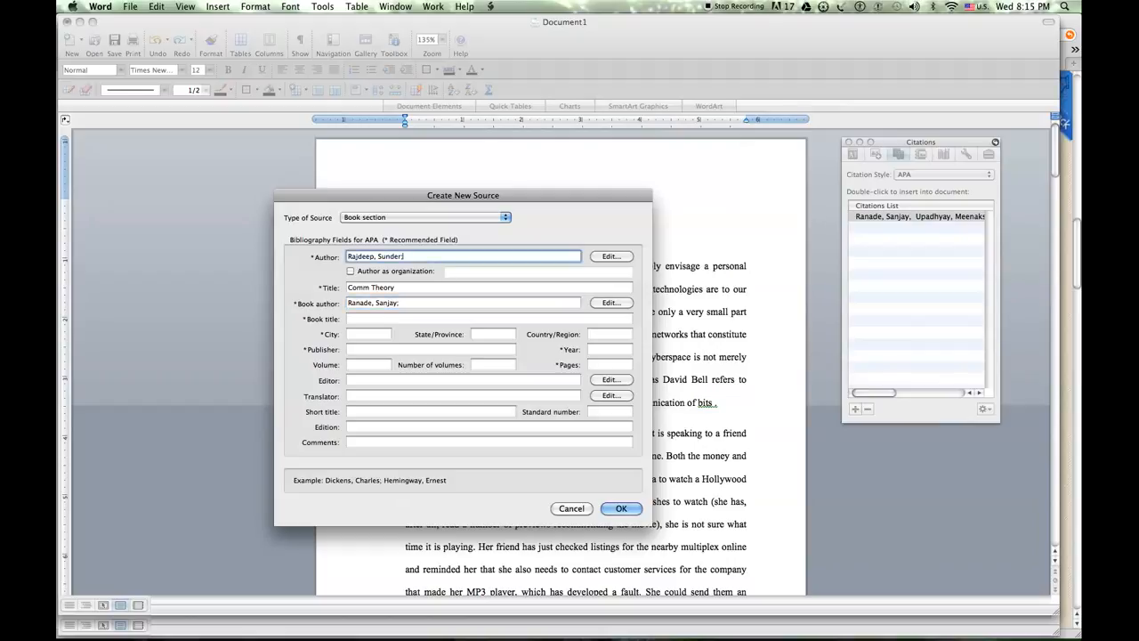
Enter "Indian Communication Theories" as the book title of the book-section source
left_click(462, 317)
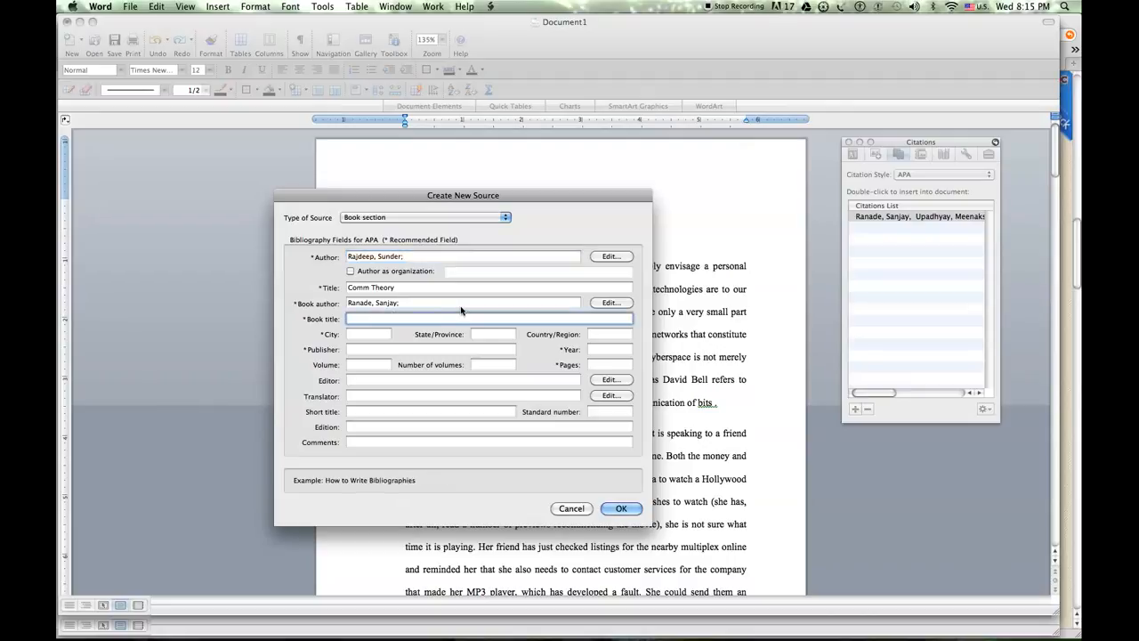
type("Indian Communication Theories")
Set the book section's year to 2012 and its pages to 34-67
left_click(596, 352)
type("2012")
key("Tab")
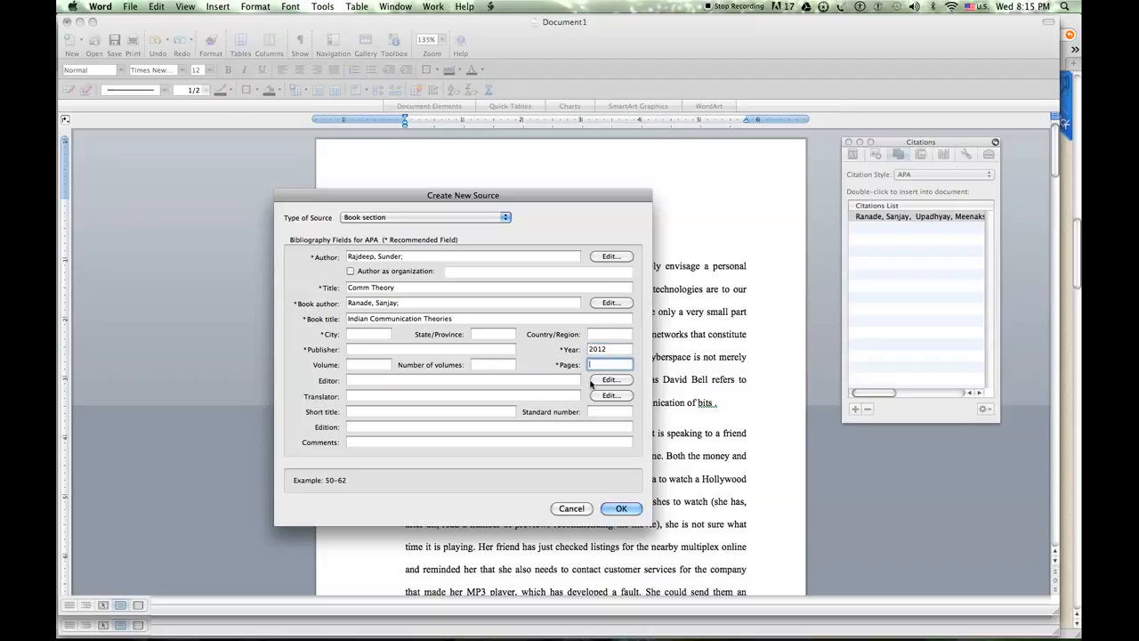
type("34-67")
Fill in "Sage Publications" as publisher and "London" as city for the book section, and insert its citation
left_click(354, 348)
type("Sage Publications")
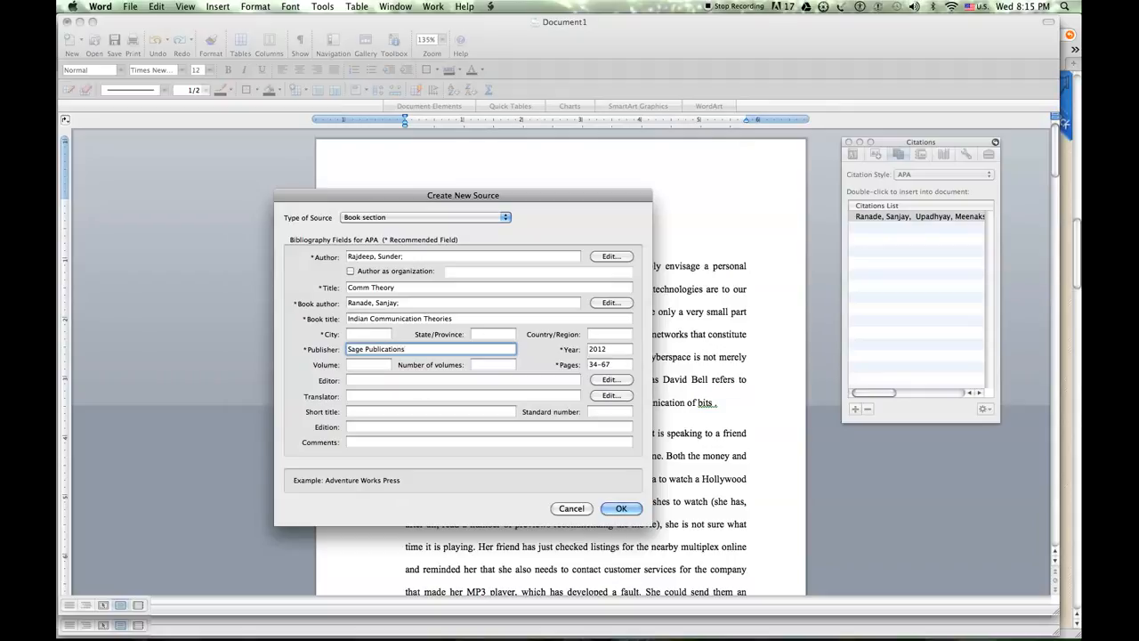
left_click(367, 335)
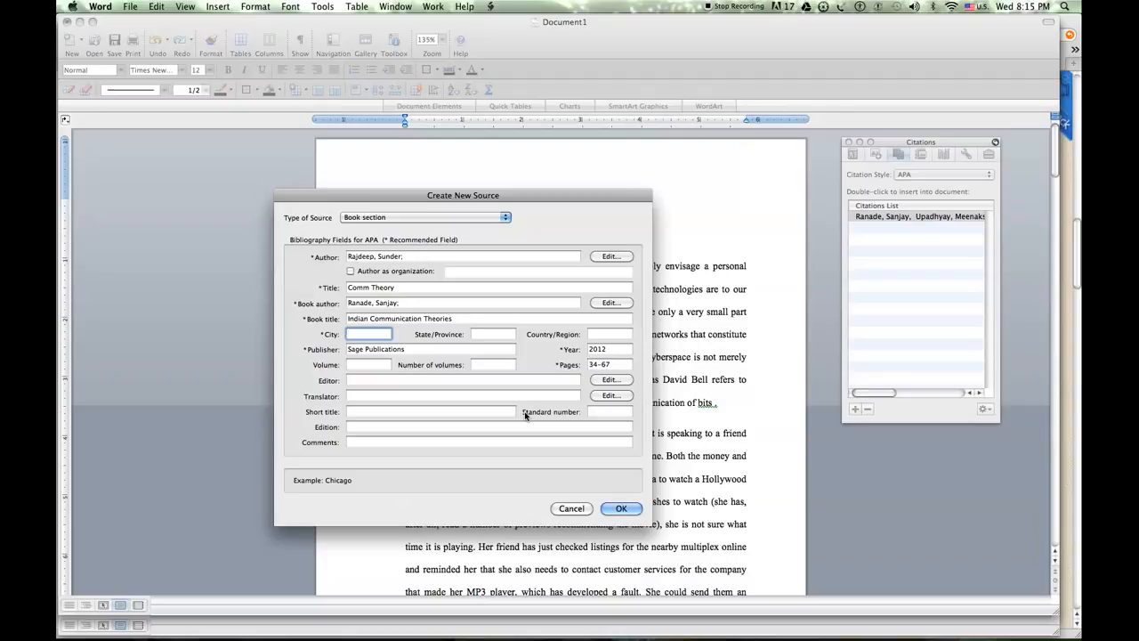
type("Mumbai")
key("super+a")
type("London")
left_click(621, 508)
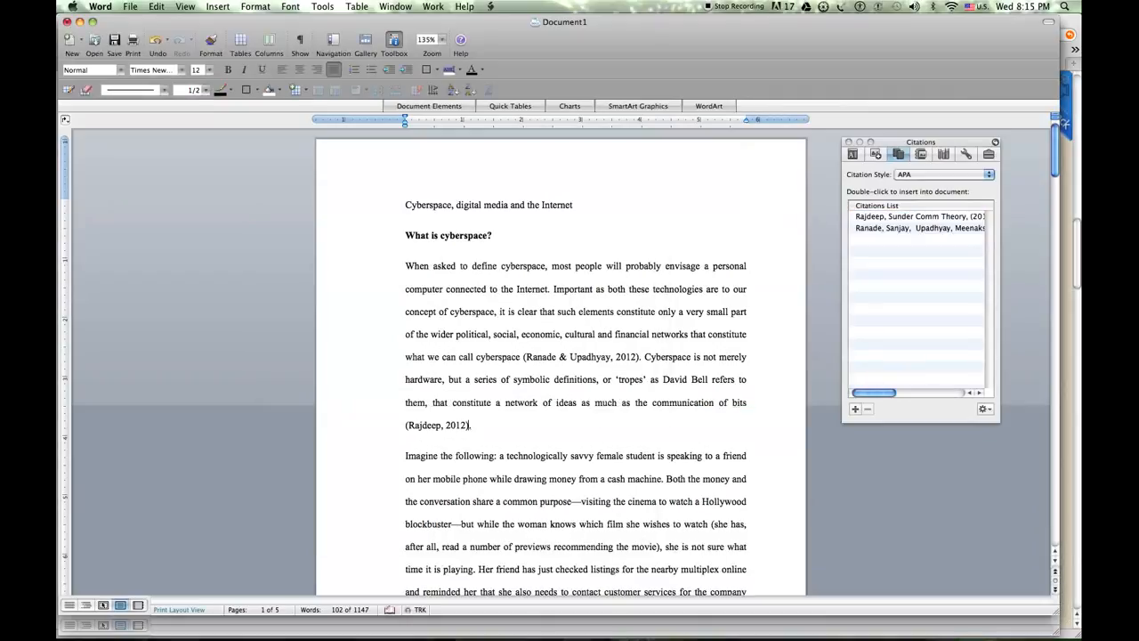
left_click(444, 424)
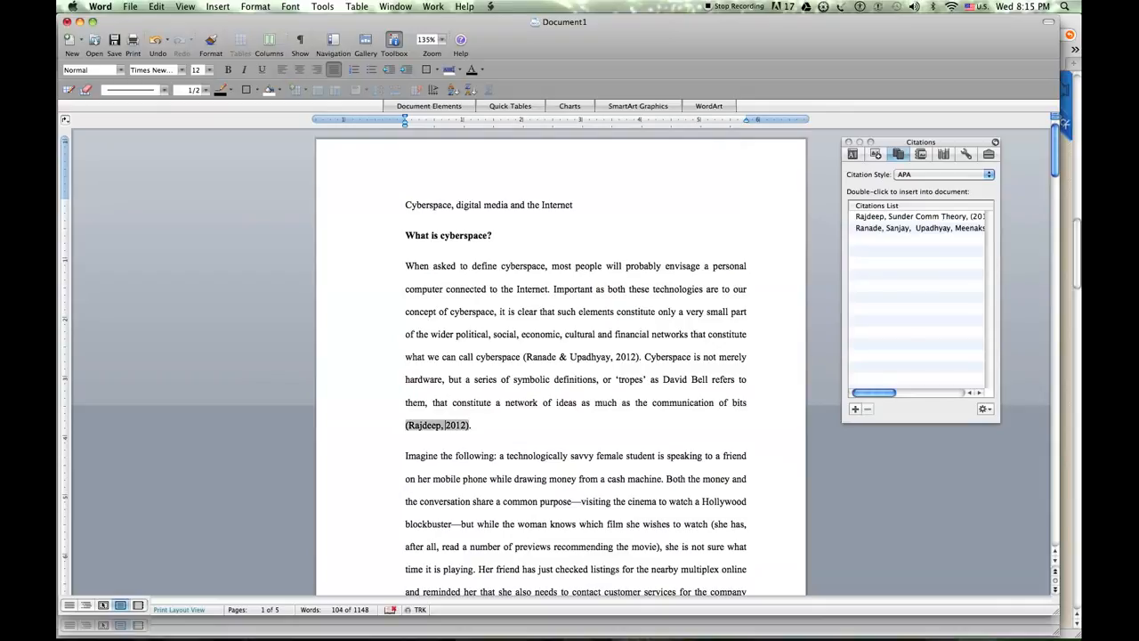
left_click(916, 217)
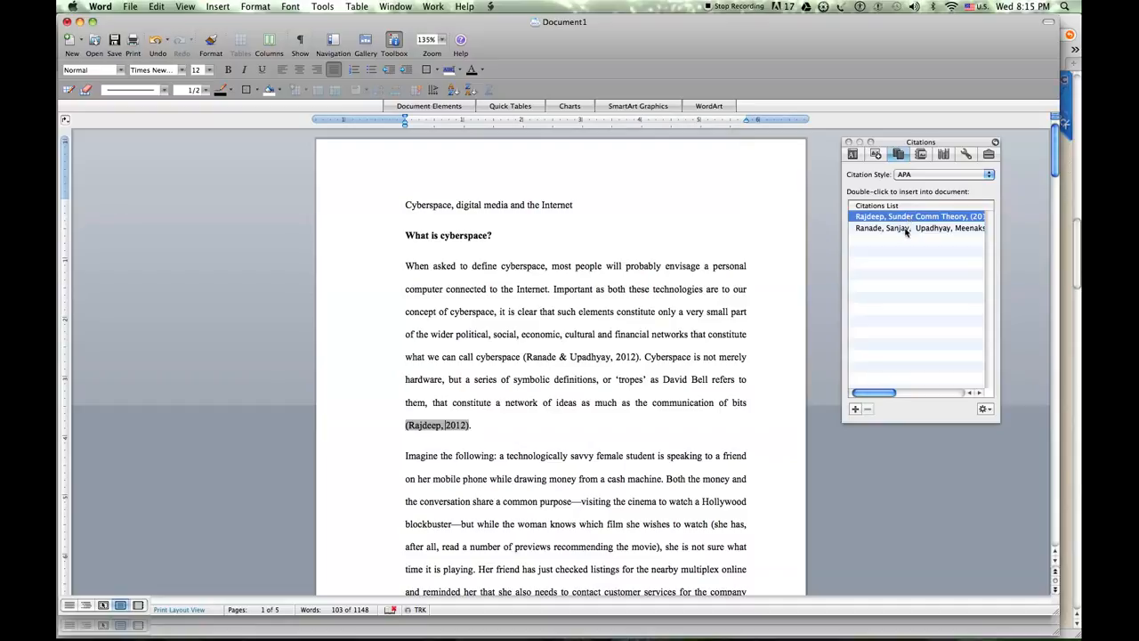
left_click(905, 232)
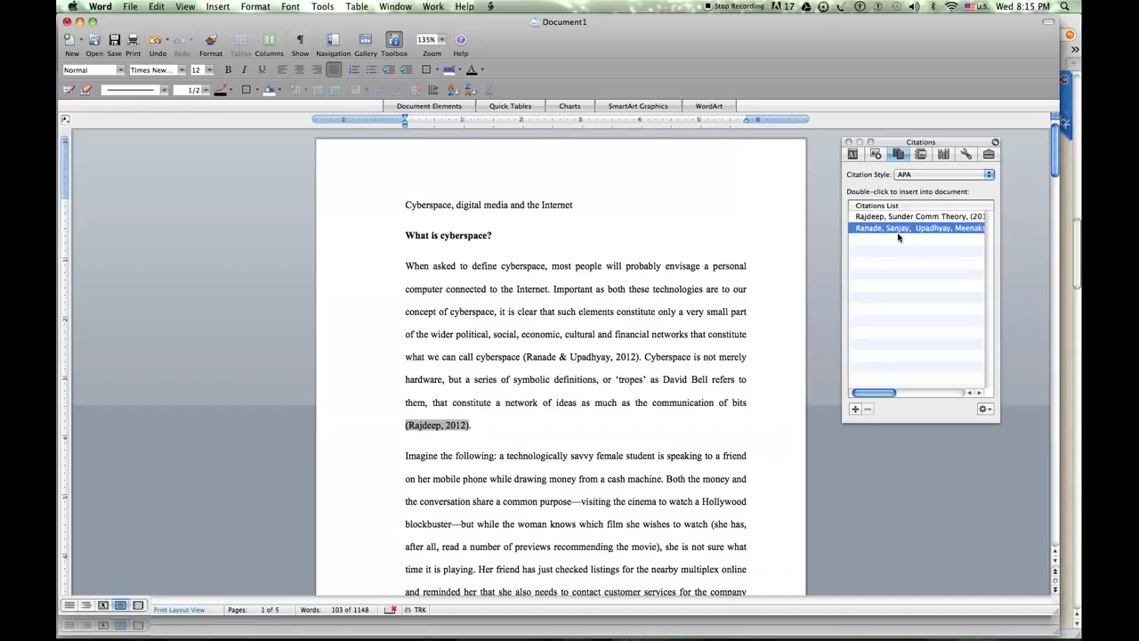
Create a new source of type Book for the sentence ending in "Internet" and enter the author's full name
left_click(609, 501)
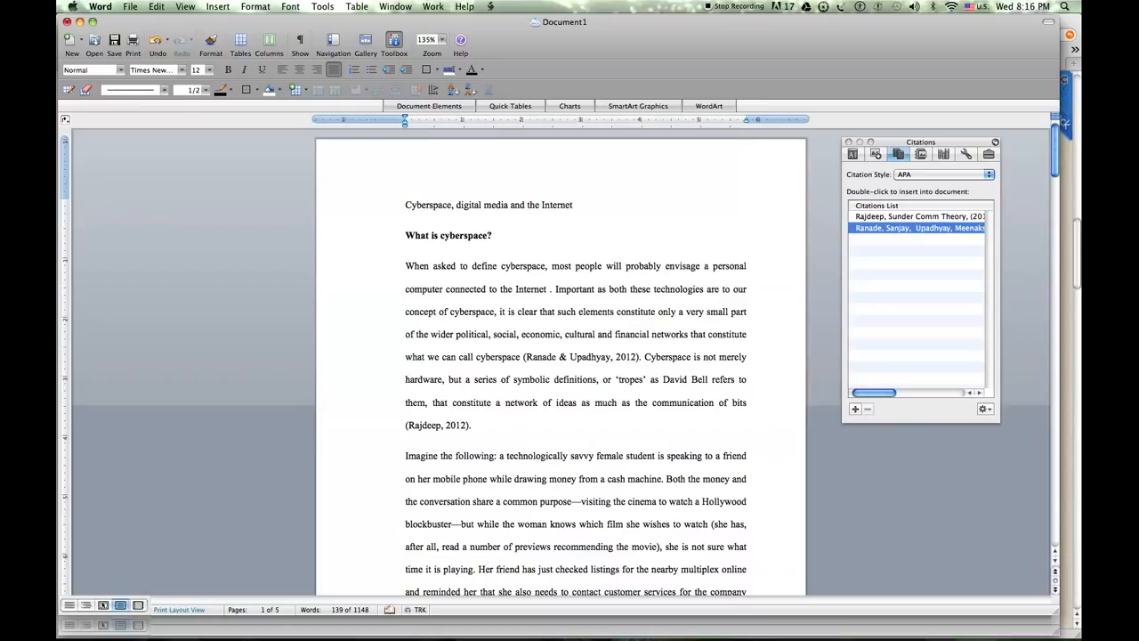
left_click(855, 409)
left_click(450, 215)
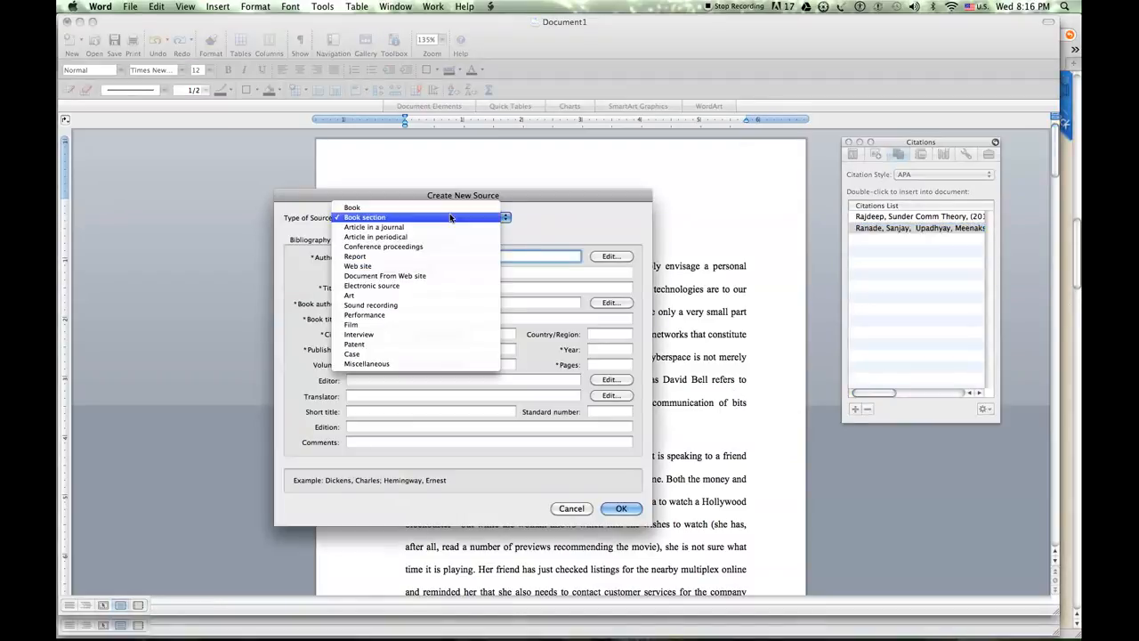
left_click(449, 205)
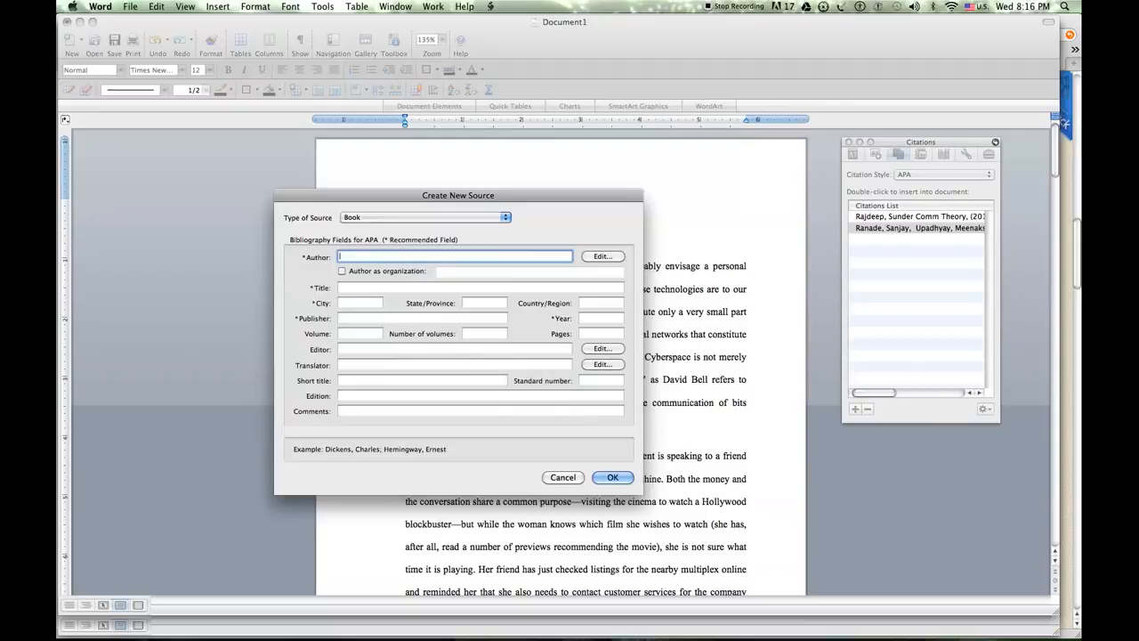
type("Ratil, Daivata;")
key("Tab")
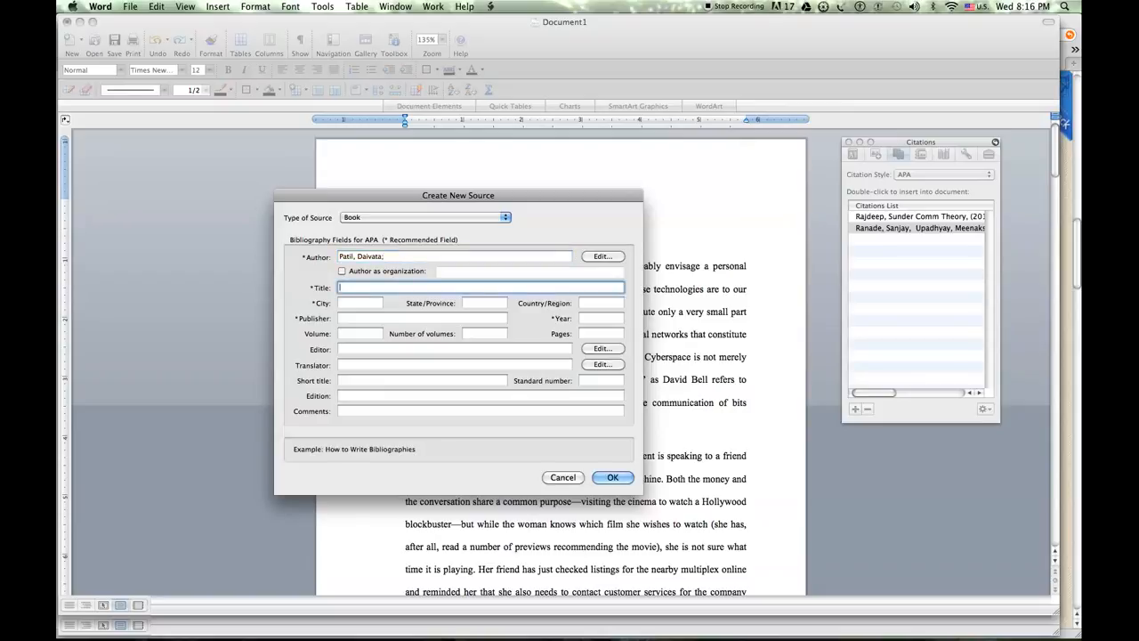
Enter "Advertising and Comm Theory" as the book's title and "London" as its city
type("Advertising and Comm Theory")
key("Tab")
type("London")
key("Tab")
key("Tab")
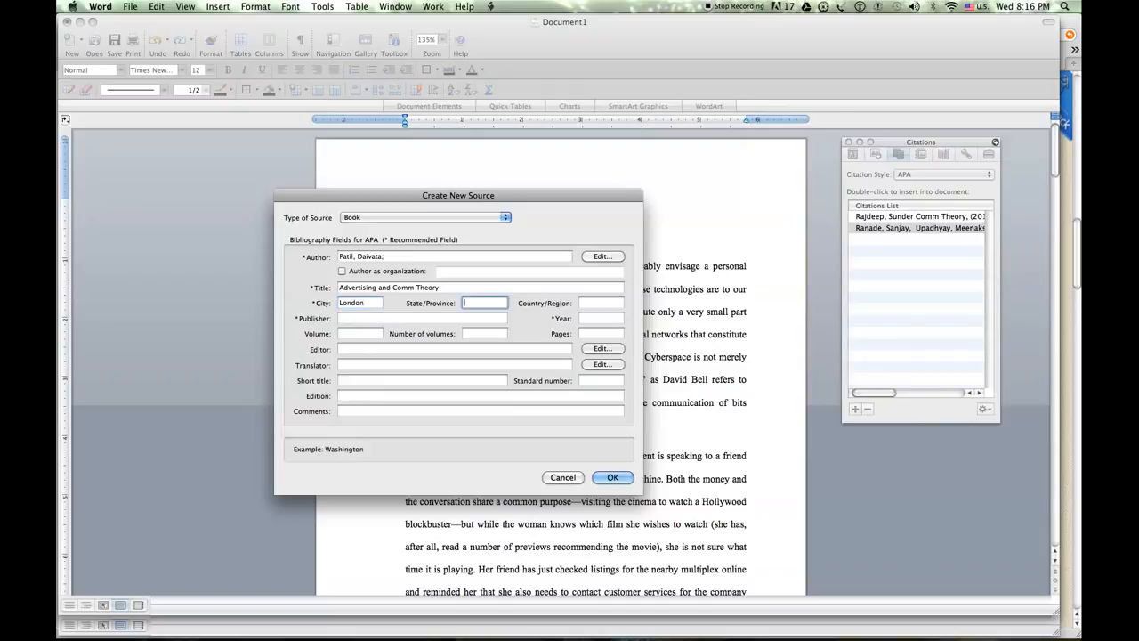
key("Tab")
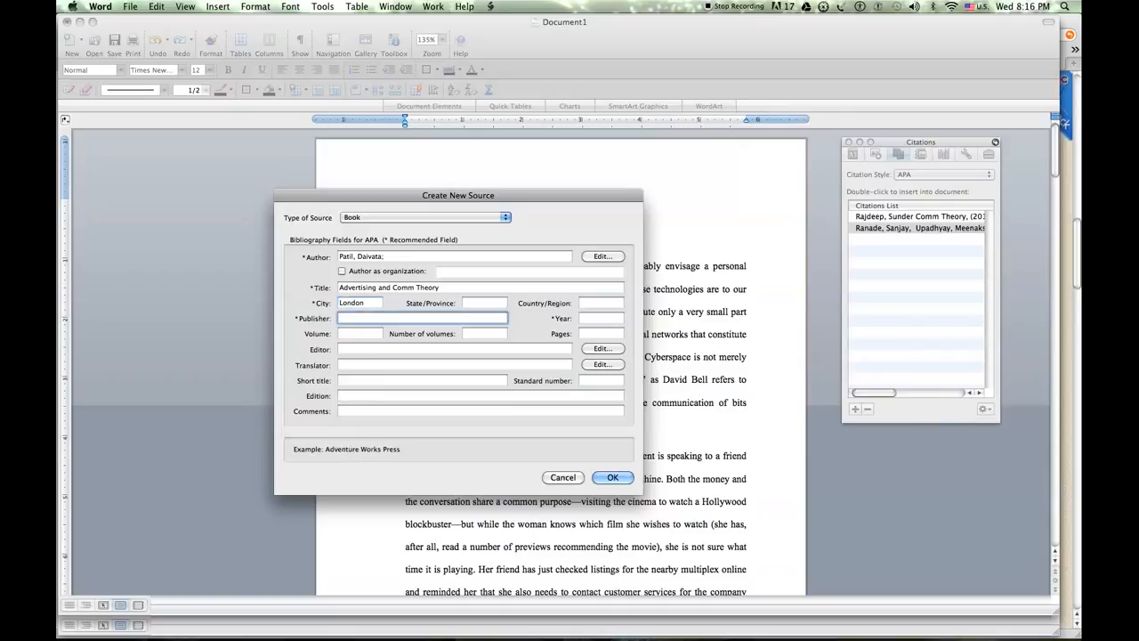
Set the book's publisher to "Sage Publications" and its year to 2012, and insert its citation
type("Sage Publications")
key("Tab")
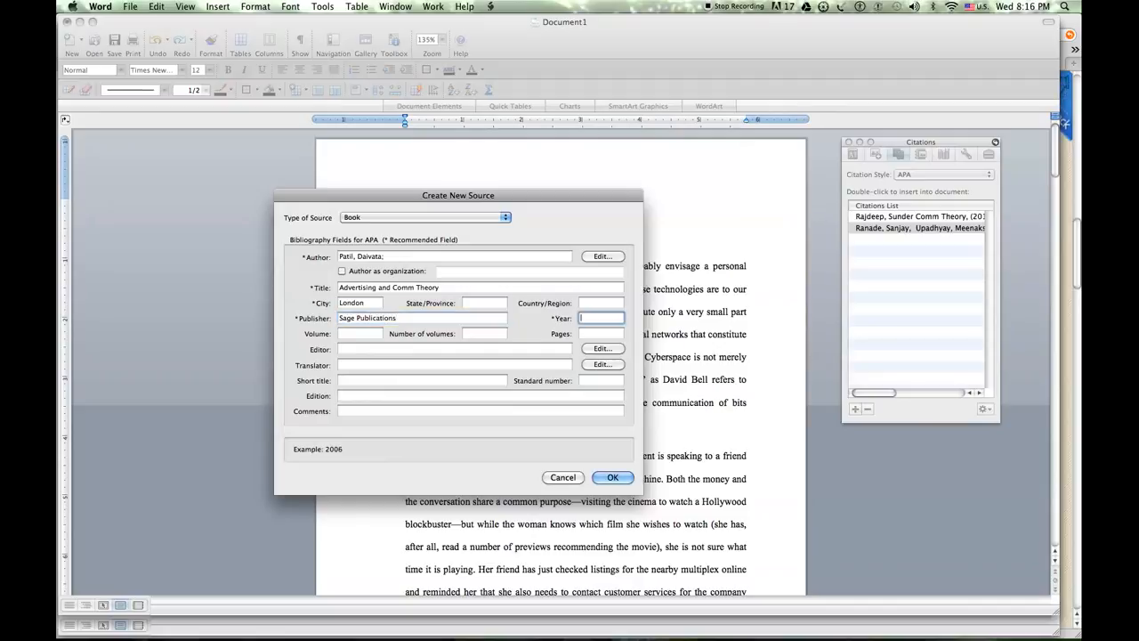
type("2012")
left_click(612, 478)
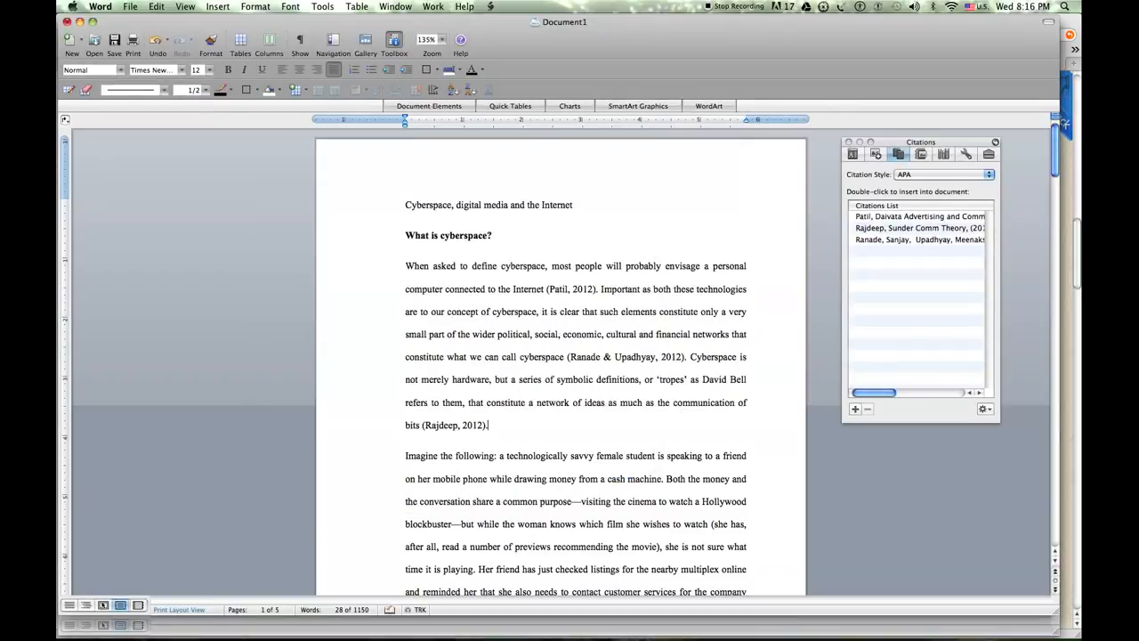
Examine the in-text citations in the paragraph under "What is cyberspace?"
left_click(572, 288)
left_click(657, 356)
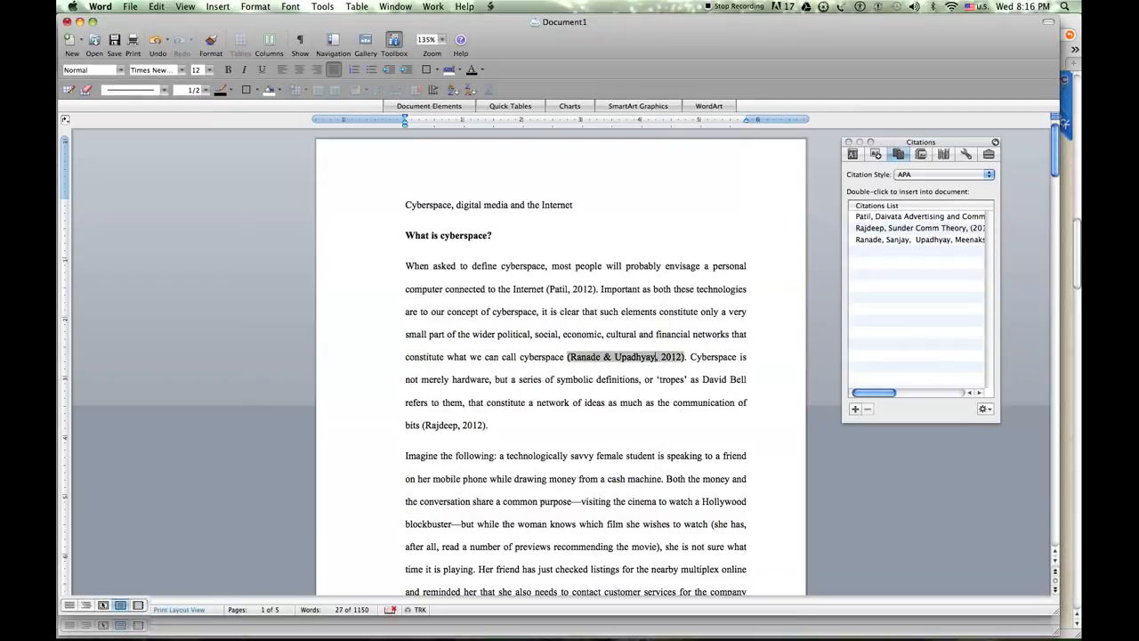
left_click(459, 425)
left_click(489, 426)
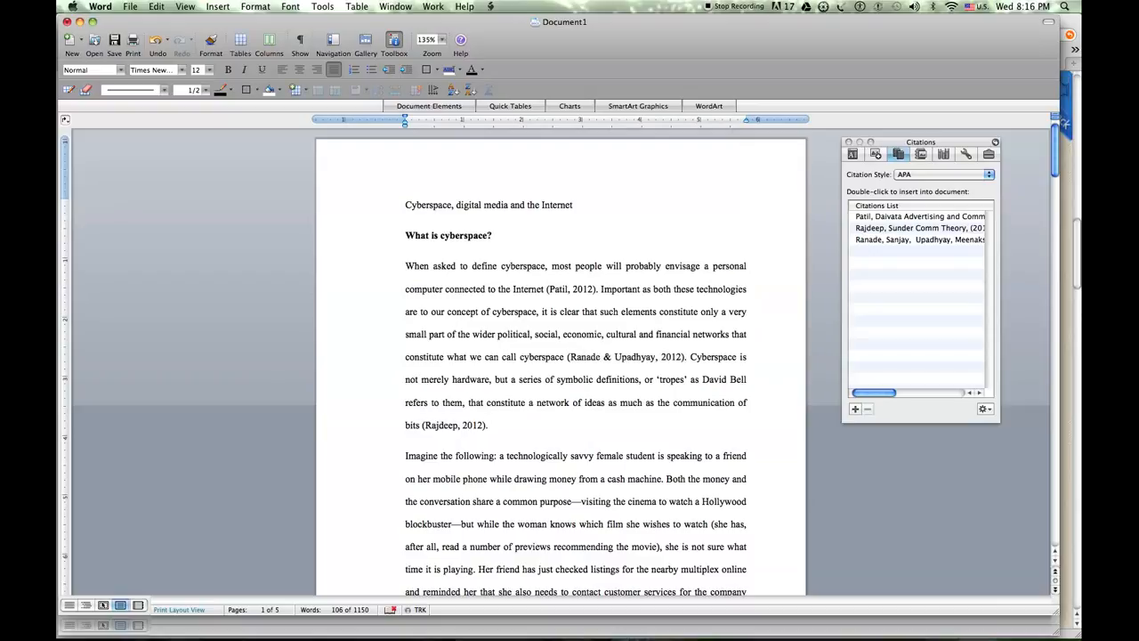
left_click(624, 357)
left_click(571, 288)
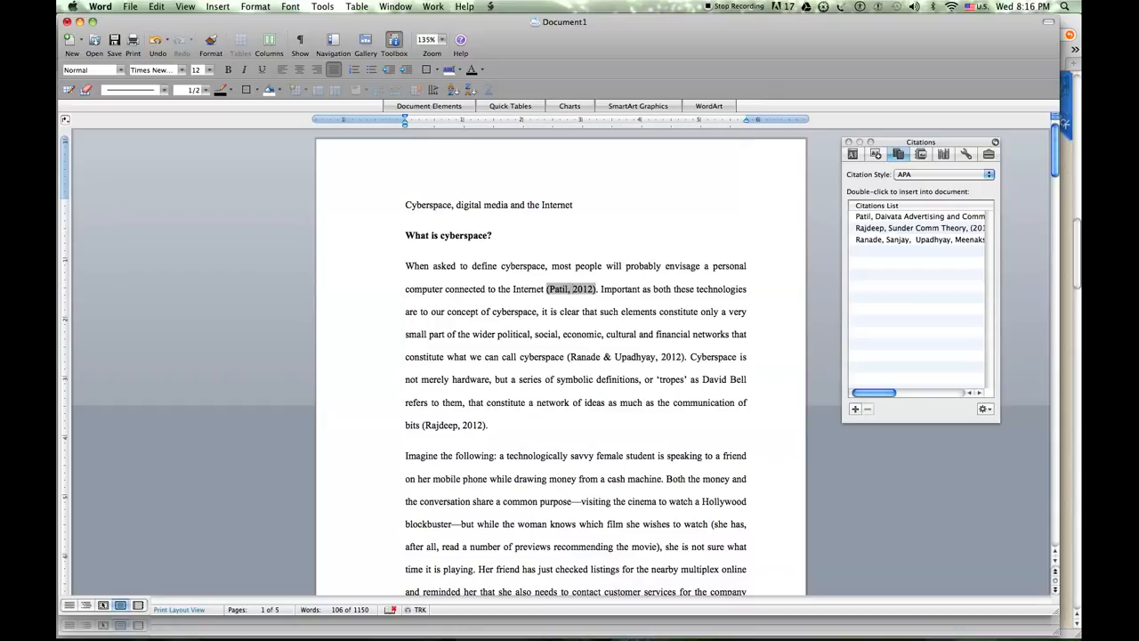
left_click(595, 379)
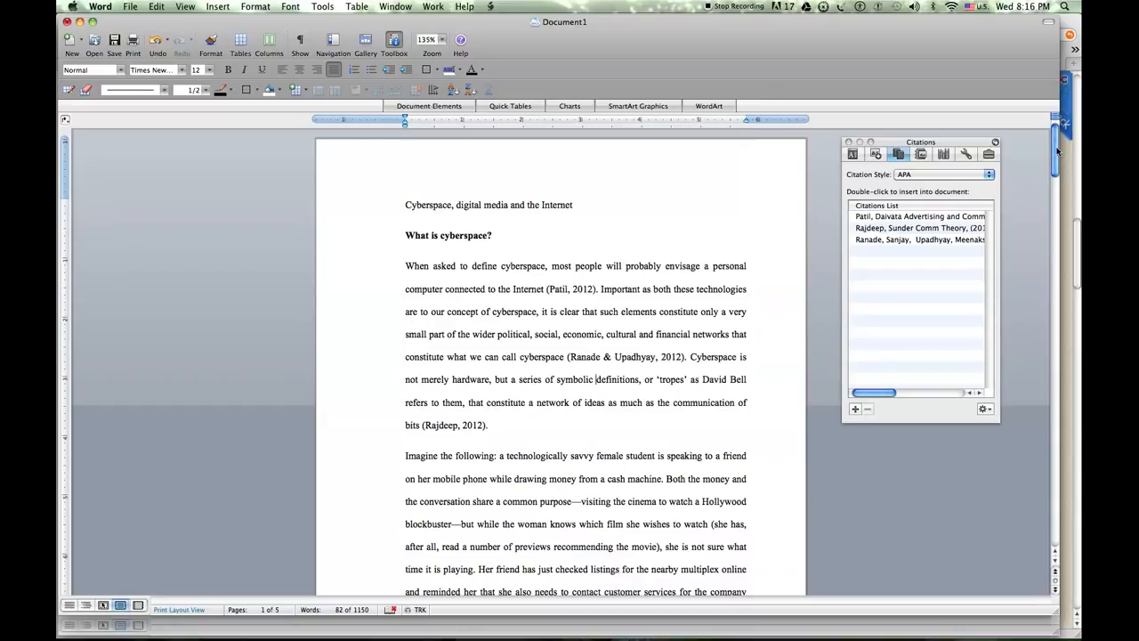
Check each of the three sources in the citations list
left_click_drag(1056, 151, 1041, 208)
left_click(932, 217)
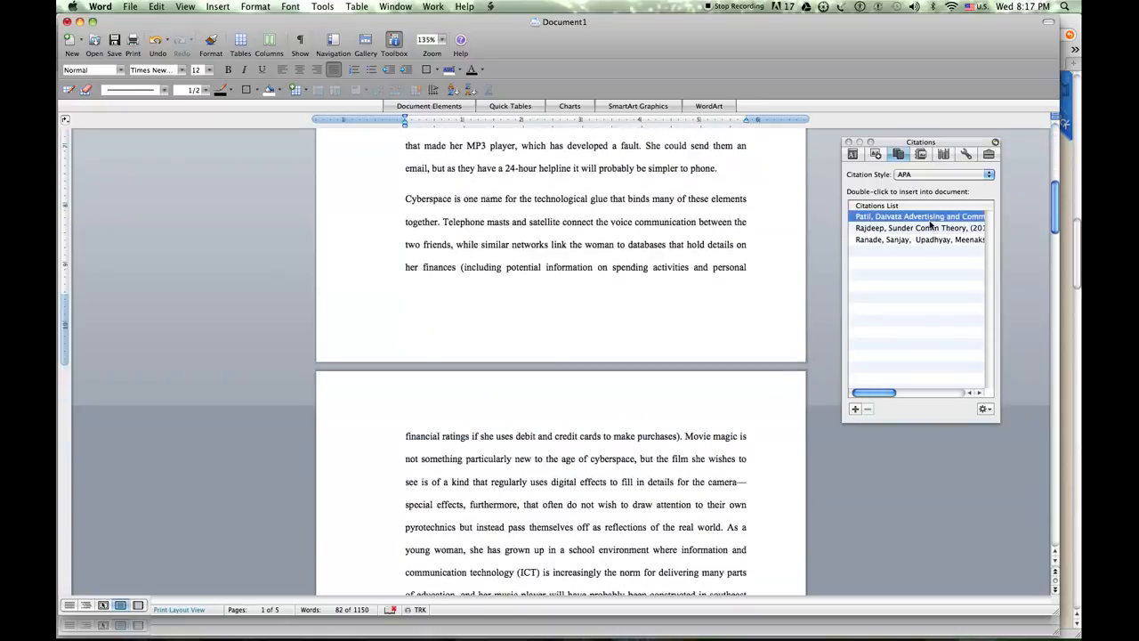
left_click(931, 229)
left_click(930, 240)
Place the cursor below the essay's last paragraph, and consult the bibliography instructions on the web page in Safari before returning to Word
left_click_drag(1055, 204, 1066, 522)
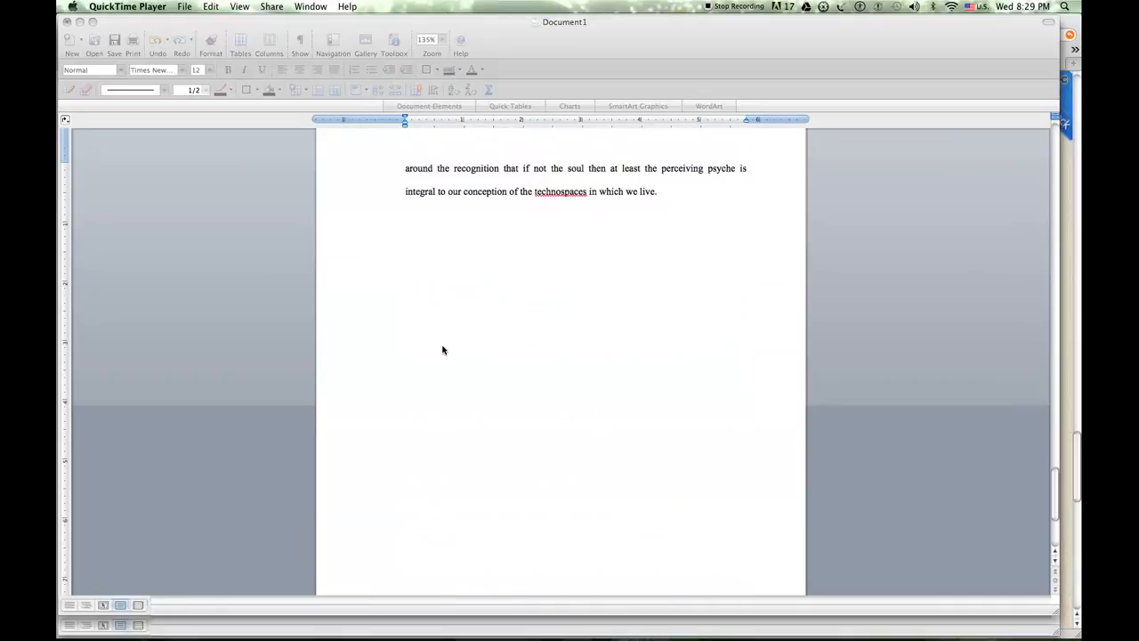
left_click(483, 257)
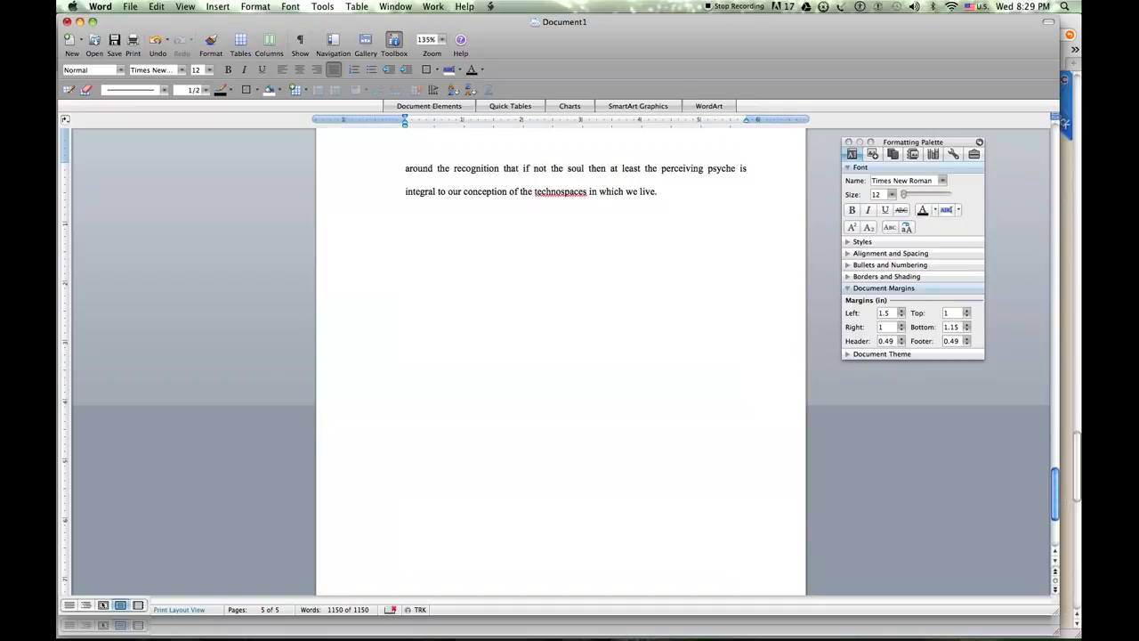
key("super+Tab")
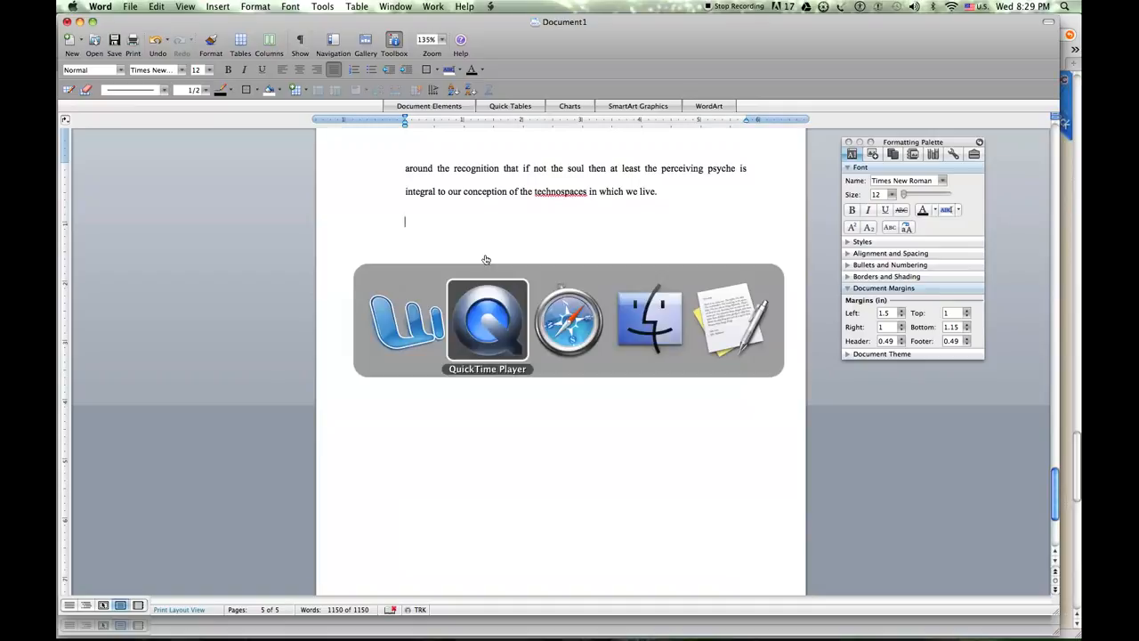
key("super+Tab")
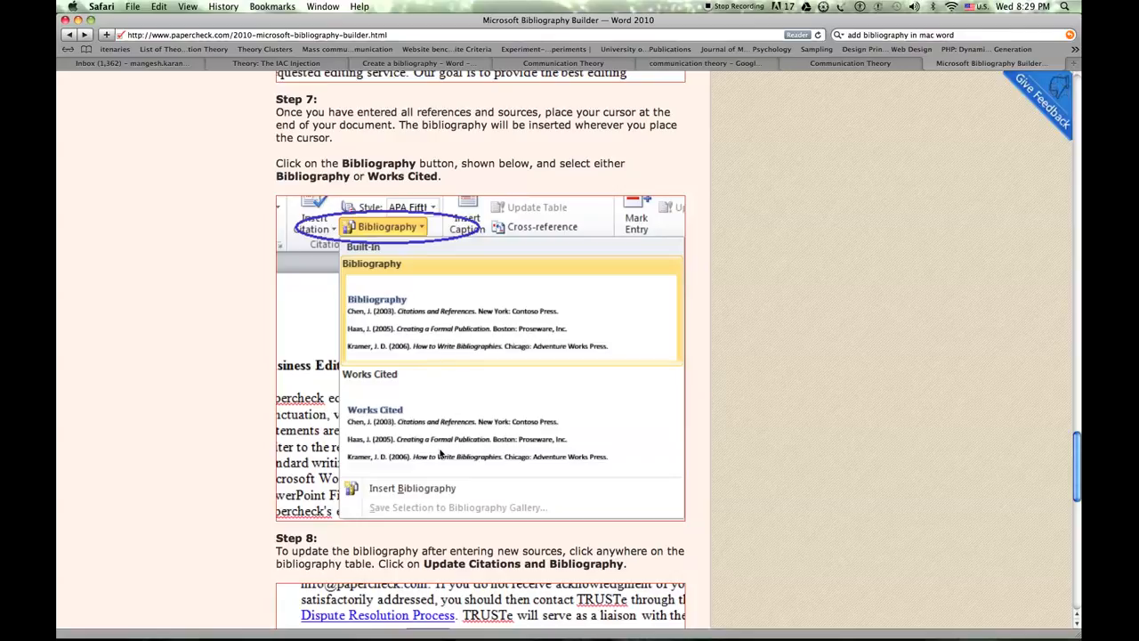
key("super+Tab")
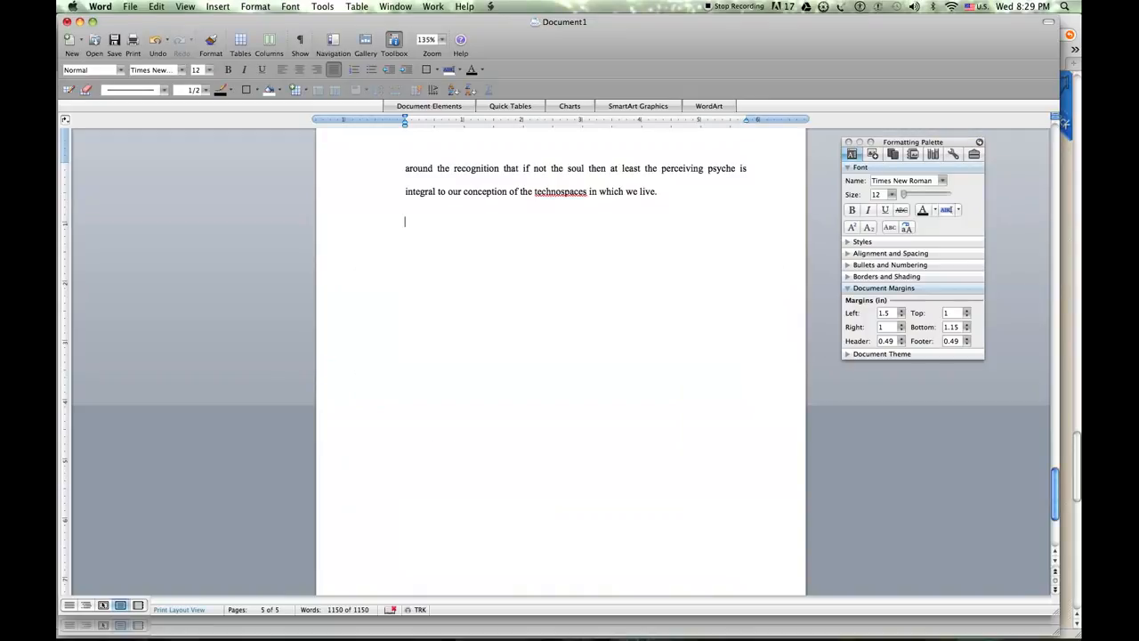
Insert a Works Cited bibliography in APA style below the essay's last paragraph
left_click(217, 7)
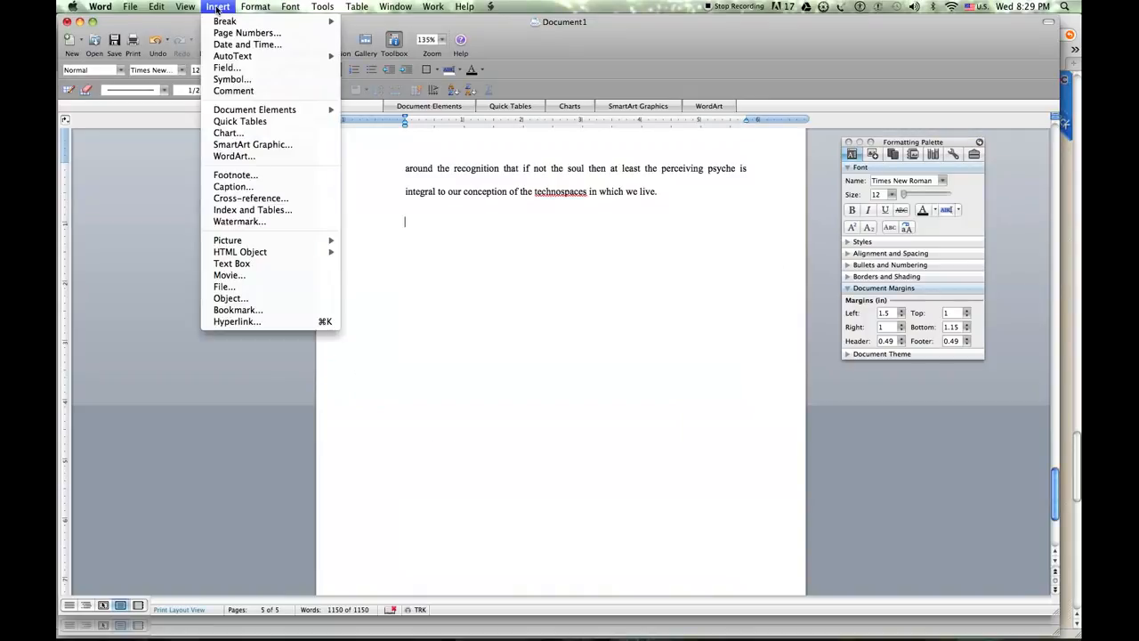
mouse_move(294, 110)
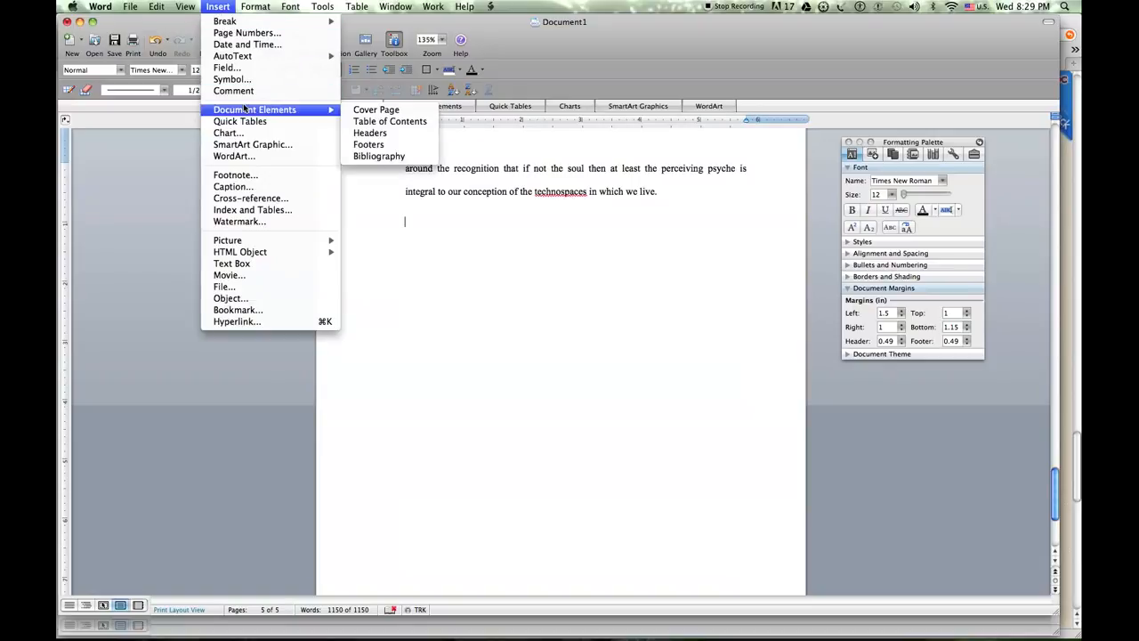
left_click(412, 157)
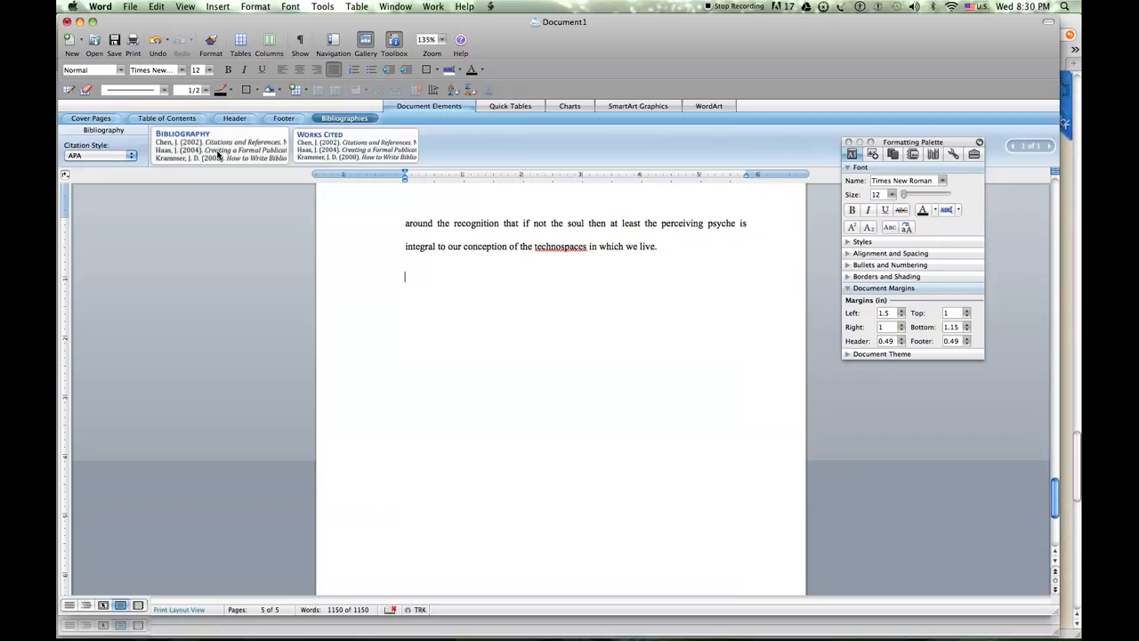
left_click(335, 152)
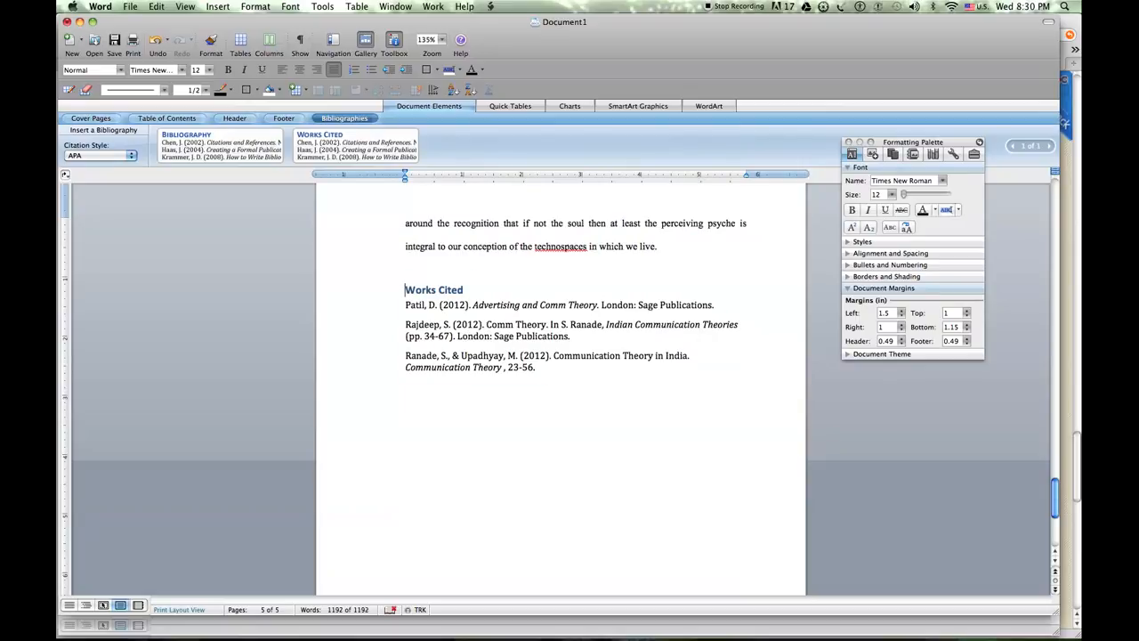
Replace the "Works Cited" heading text with "References"
left_click_drag(406, 290, 581, 395)
left_click(581, 397)
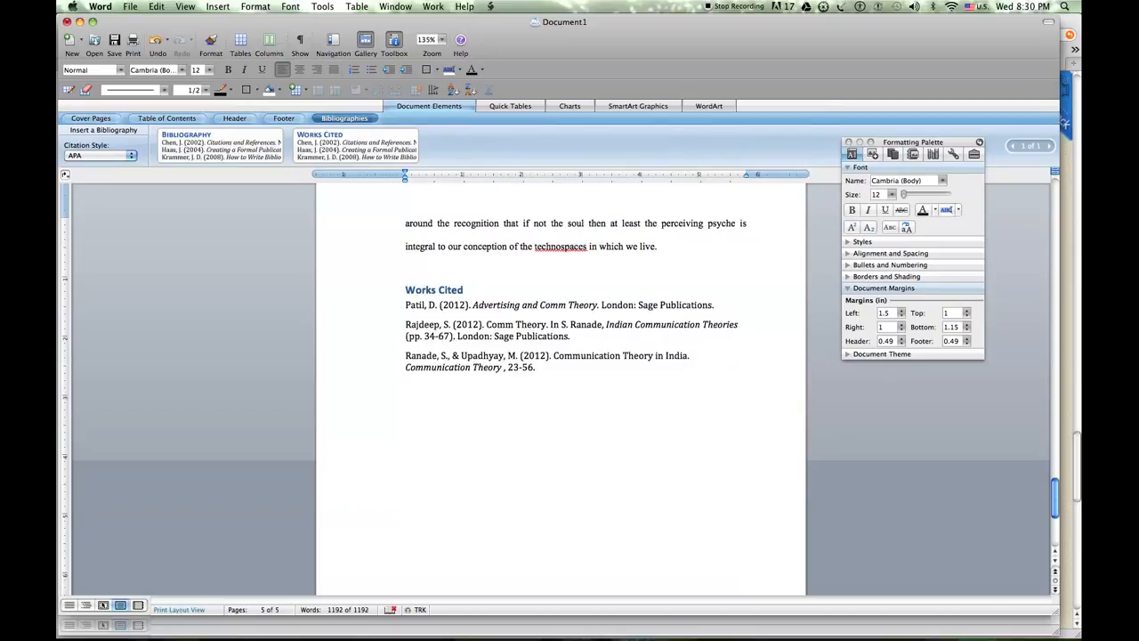
left_click(464, 290)
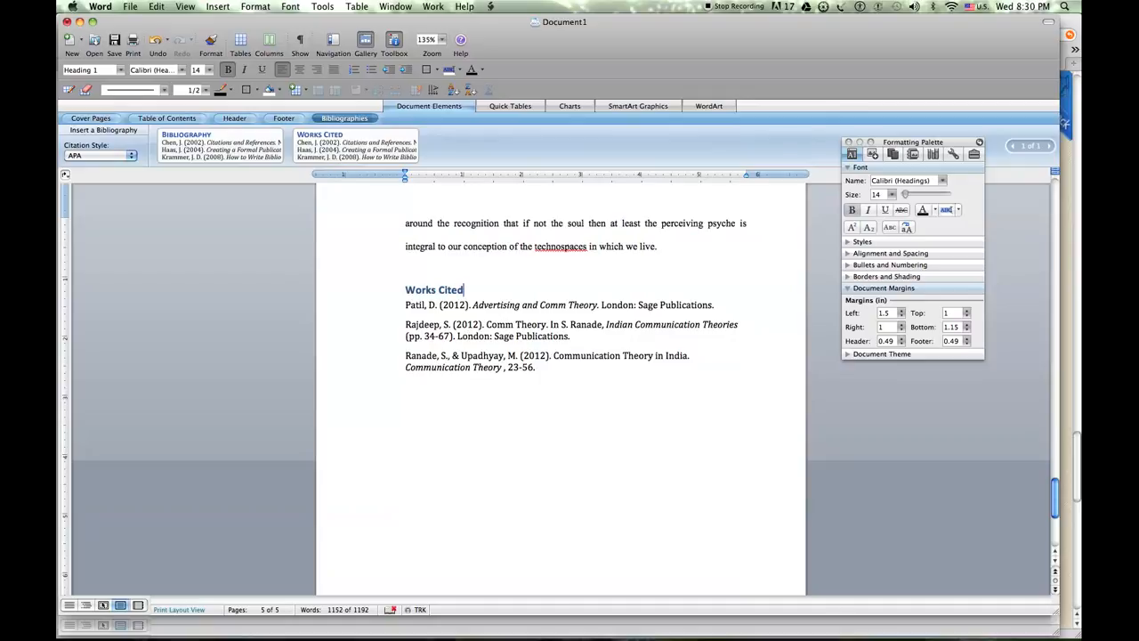
key("shift+Home")
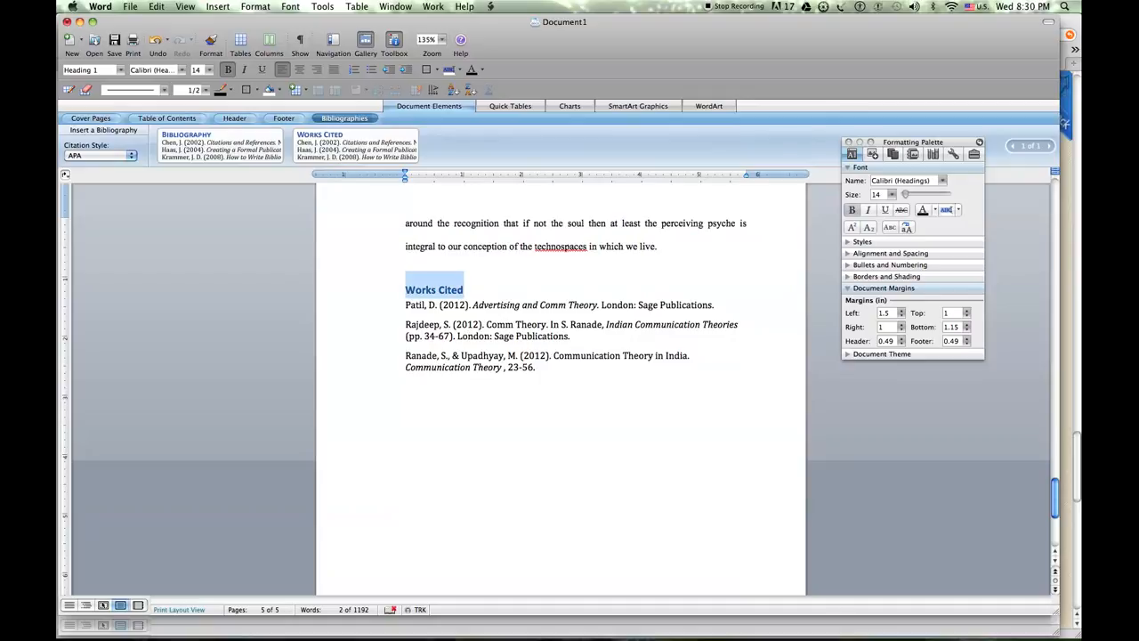
type("Refere")
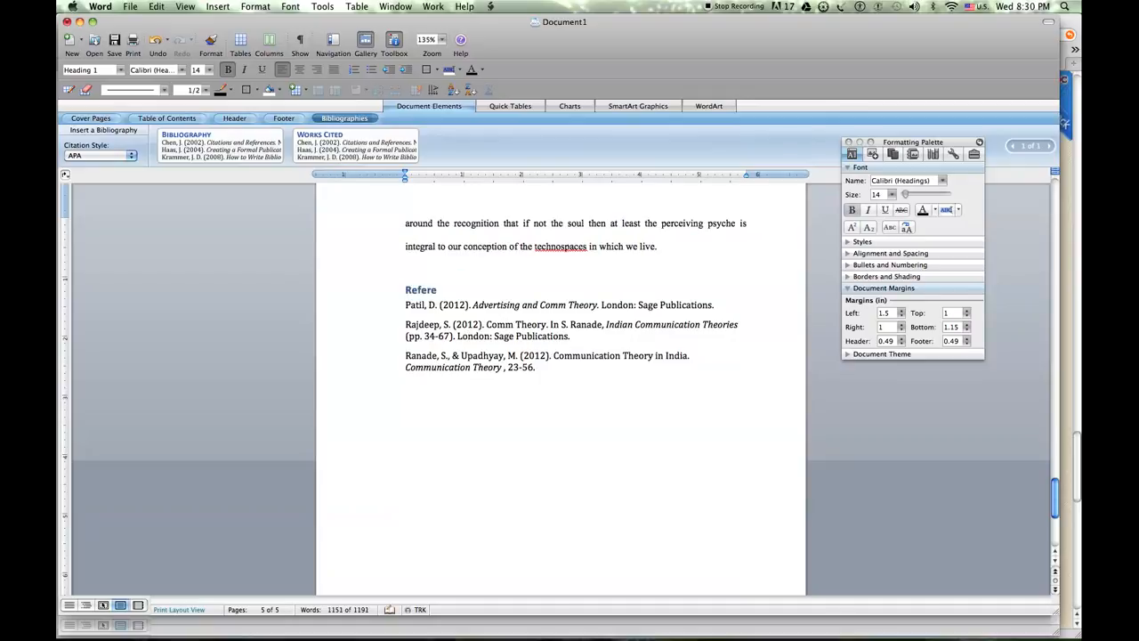
type("nces")
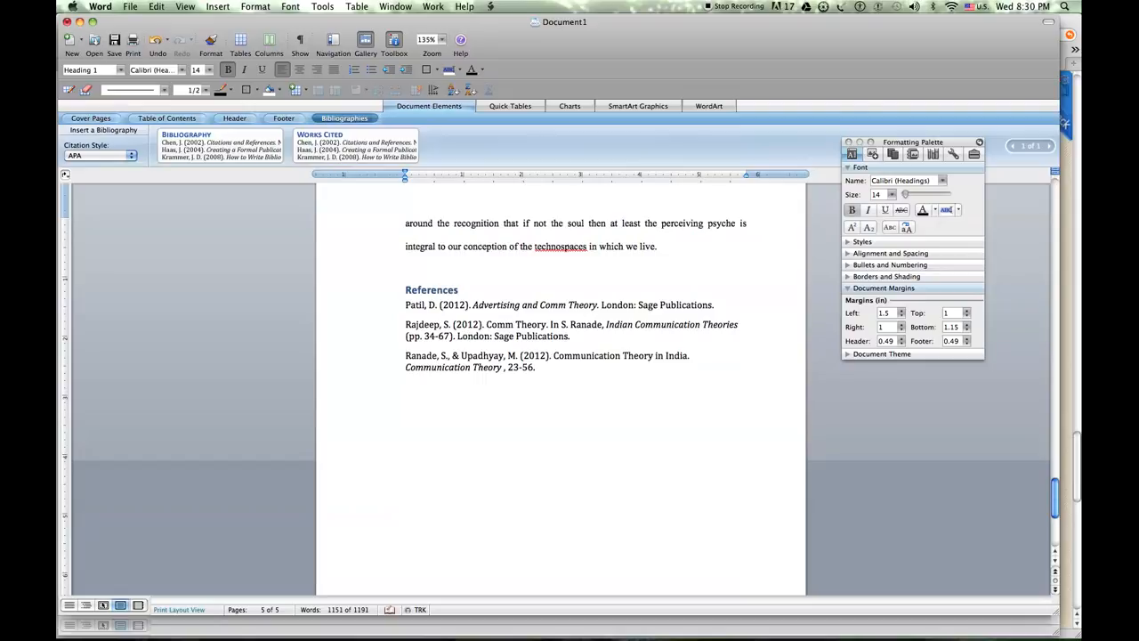